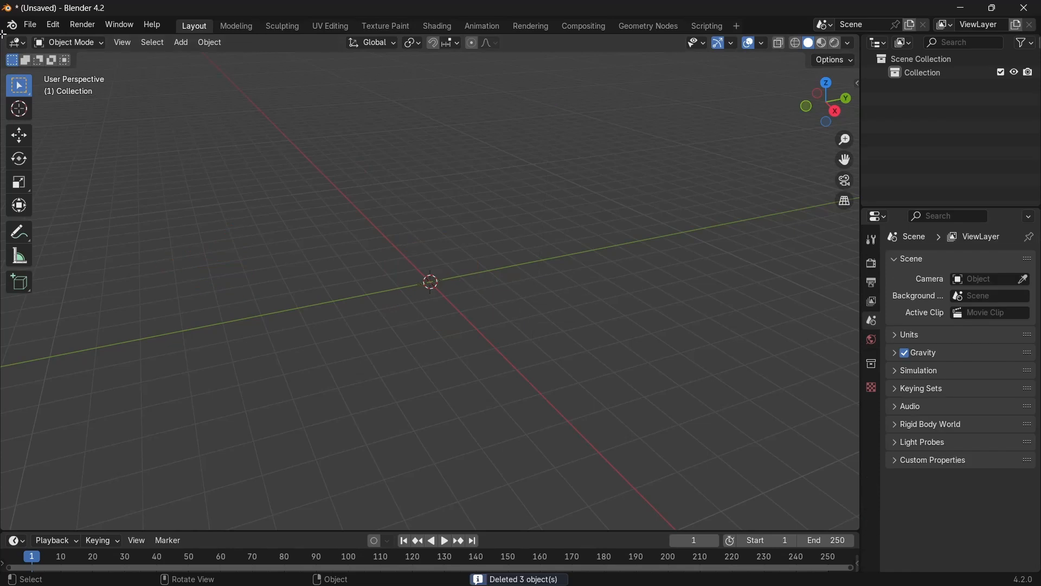
# Split the 3D viewport in two and turn the new area into an image editor for Sword Reference.webp.
pyautogui.moveTo(2, 35); pyautogui.dragTo(252, 163)
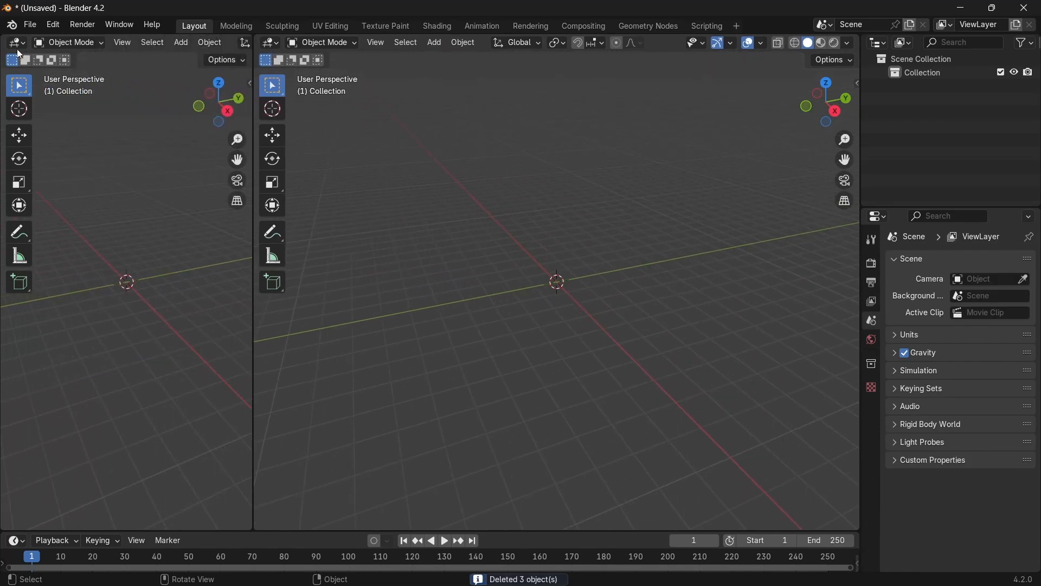
pyautogui.click(17, 42)
pyautogui.click(50, 93)
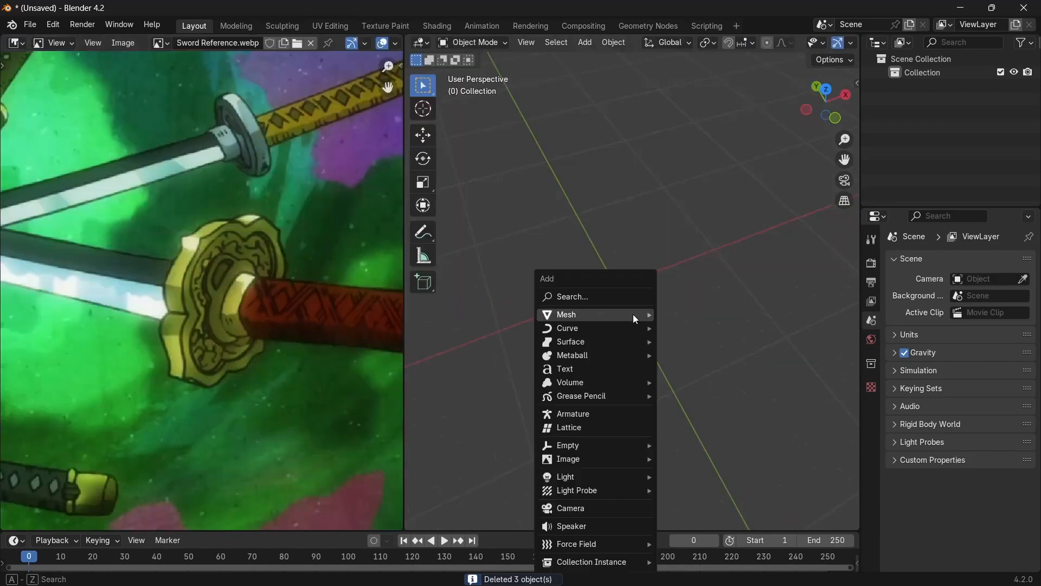
# Add a cube and flatten it along Z to about 0.07 of its height.
pyautogui.moveTo(633, 314)
pyautogui.click(697, 323)
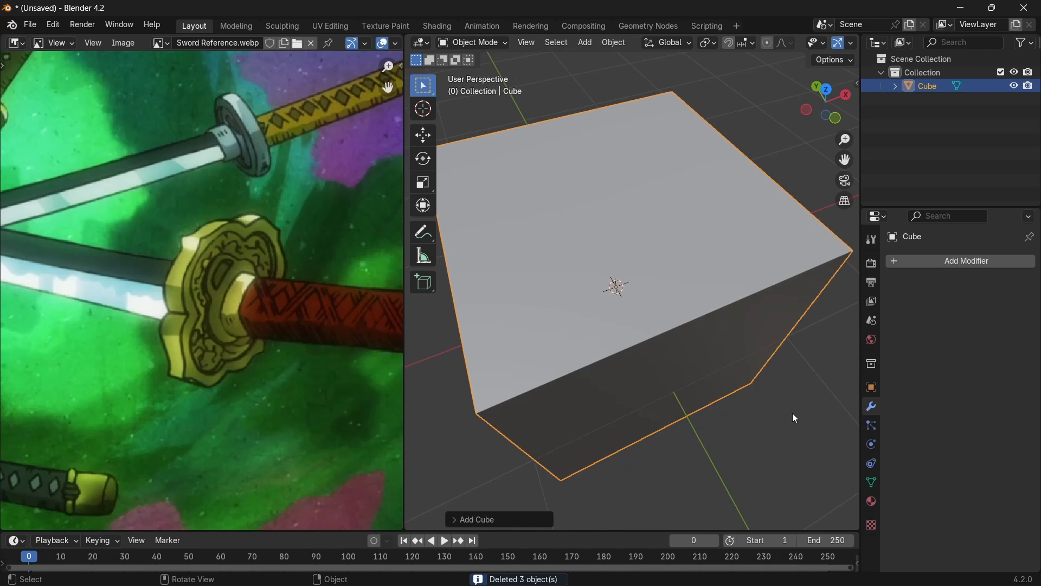
pyautogui.press('s')
pyautogui.press('z')
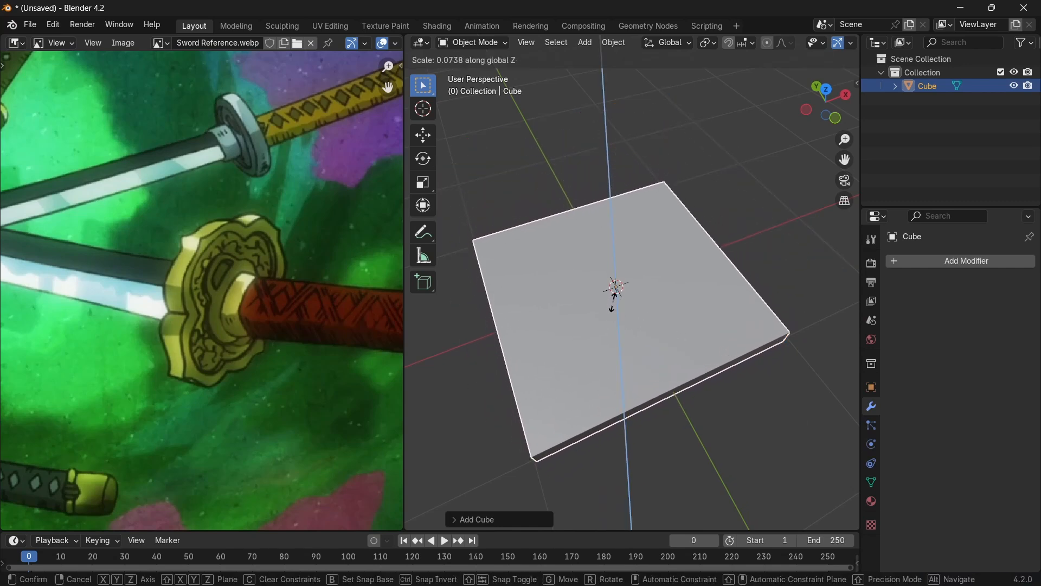
pyautogui.click(615, 297)
pyautogui.moveTo(614, 297); pyautogui.dragTo(711, 367, button='middle')
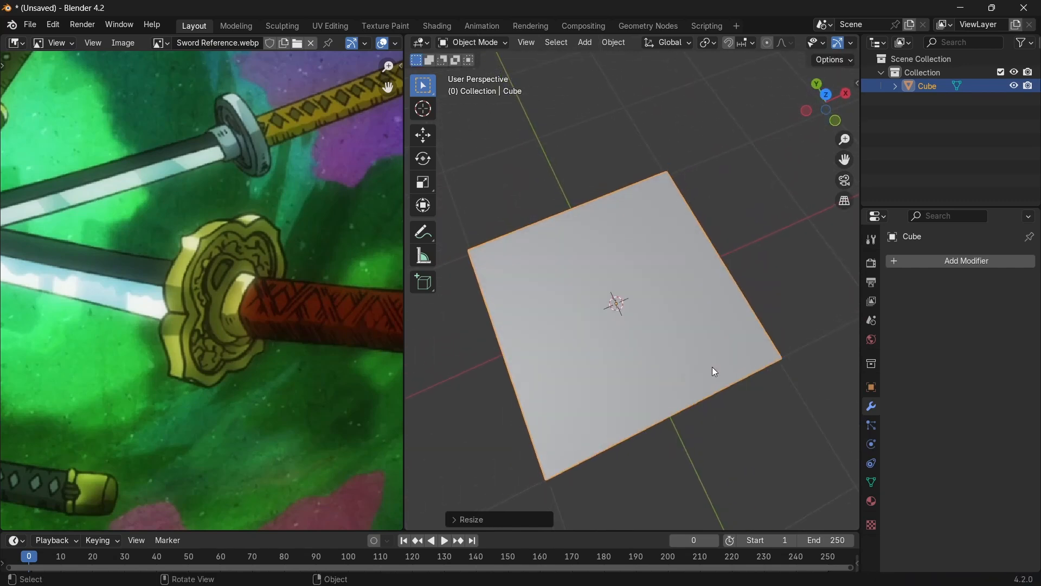
# Add two centred loop cuts to the flattened cube, one in each direction, dividing its top into four quarters.
pyautogui.press('Tab')
pyautogui.scroll(-1, 680, 394)
pyautogui.hotkey('ctrl', 'r')
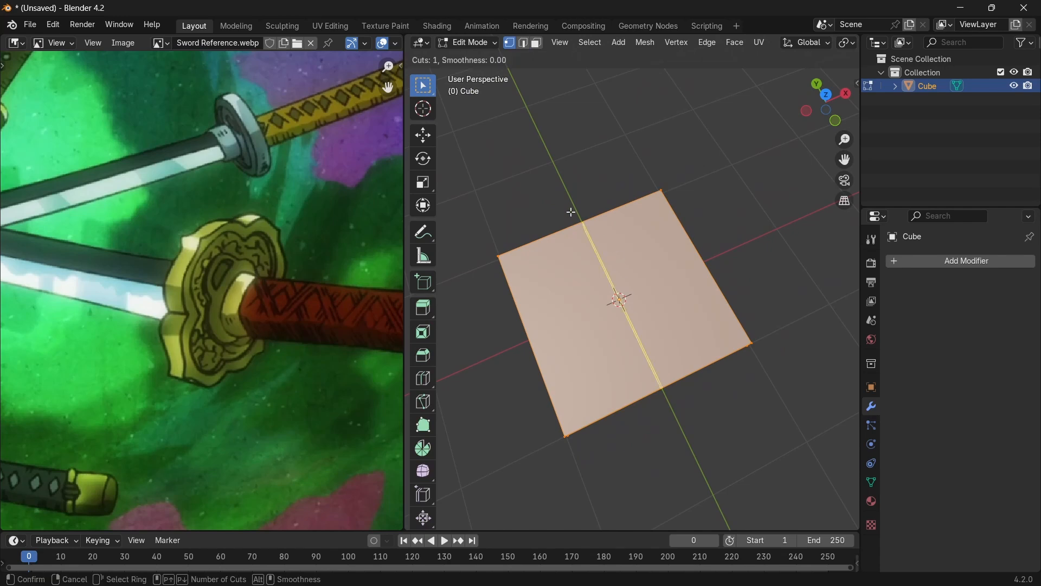
pyautogui.click(571, 211)
pyautogui.rightClick(571, 212)
pyautogui.hotkey('ctrl', 'r')
pyautogui.click(548, 336)
pyautogui.rightClick(547, 335)
pyautogui.moveTo(547, 336); pyautogui.dragTo(633, 352, button='middle')
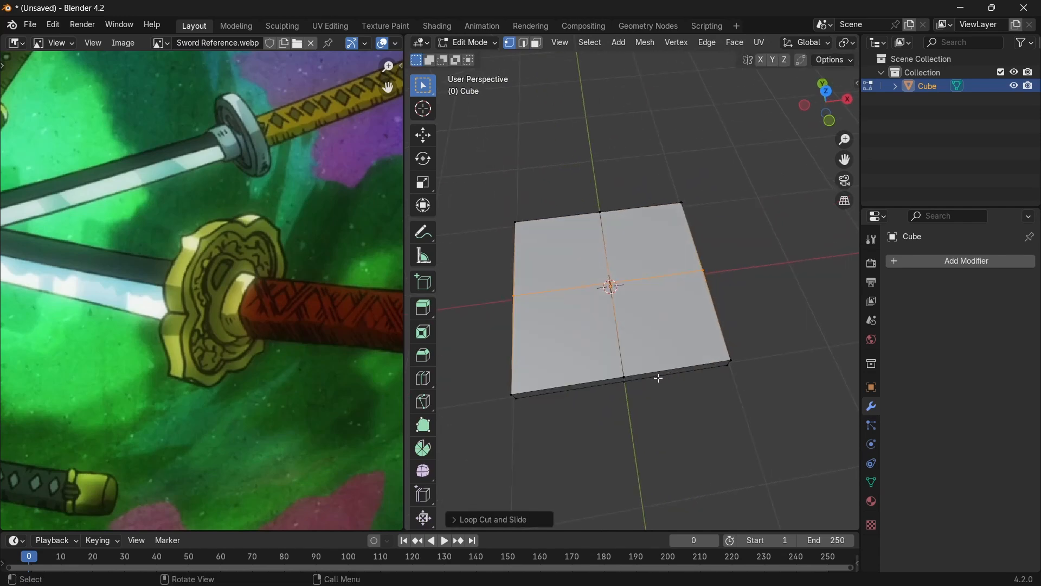
# Select the centre loops in top view and scale them inward to about 0.68 in X and Y, forming a four-pointed star.
pyautogui.moveTo(599, 221); pyautogui.dragTo(732, 217, button='middle')
pyautogui.press('KP_7')
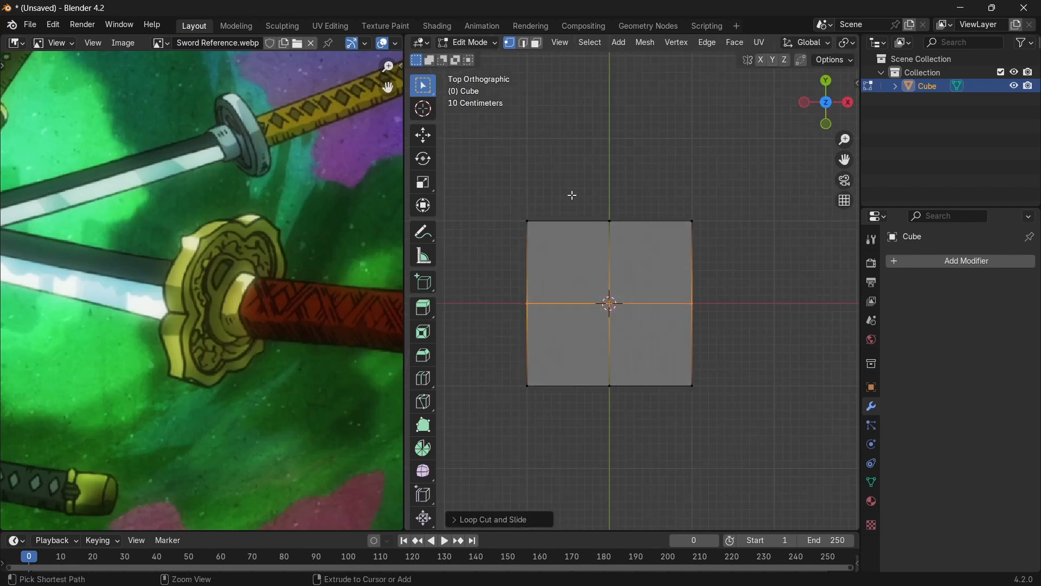
pyautogui.keyDown('ctrl'); pyautogui.moveTo(636, 419); pyautogui.dragTo(638, 421); pyautogui.keyUp('ctrl')
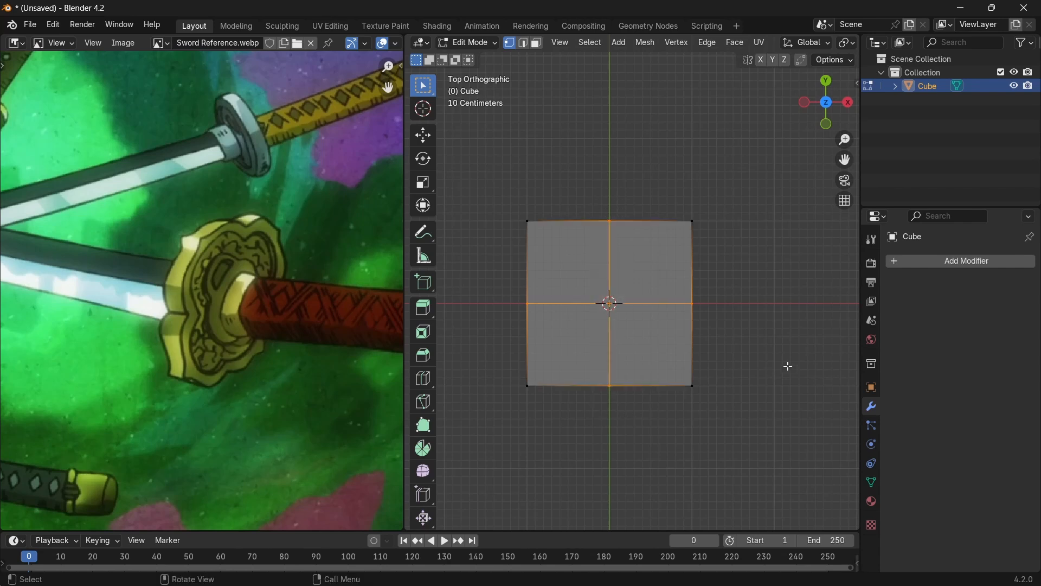
pyautogui.press('s')
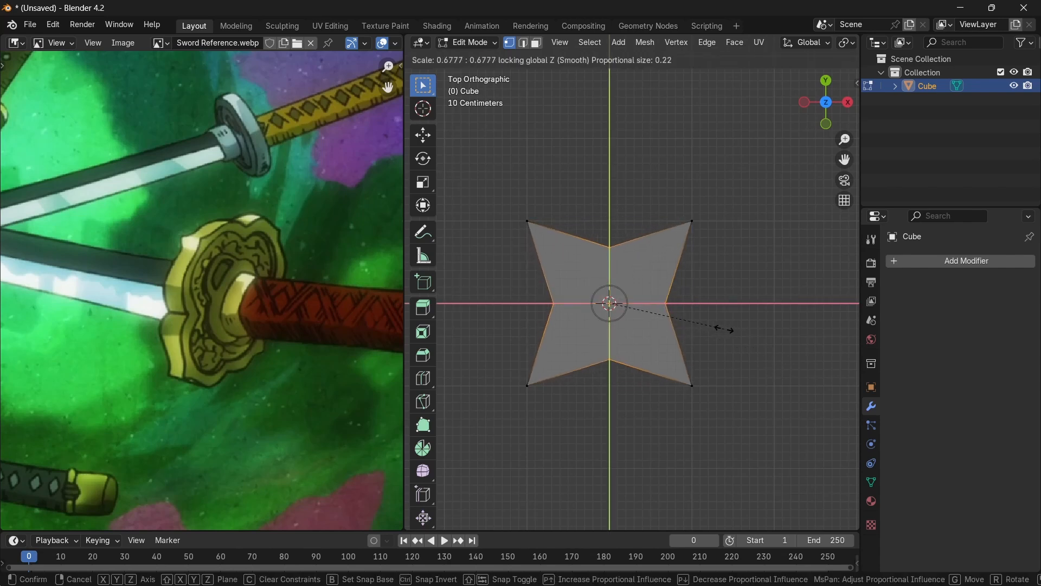
pyautogui.click(726, 329)
# Bevel the guard's edges to soften its four-pointed outline.
pyautogui.moveTo(725, 340); pyautogui.dragTo(774, 401, button='middle')
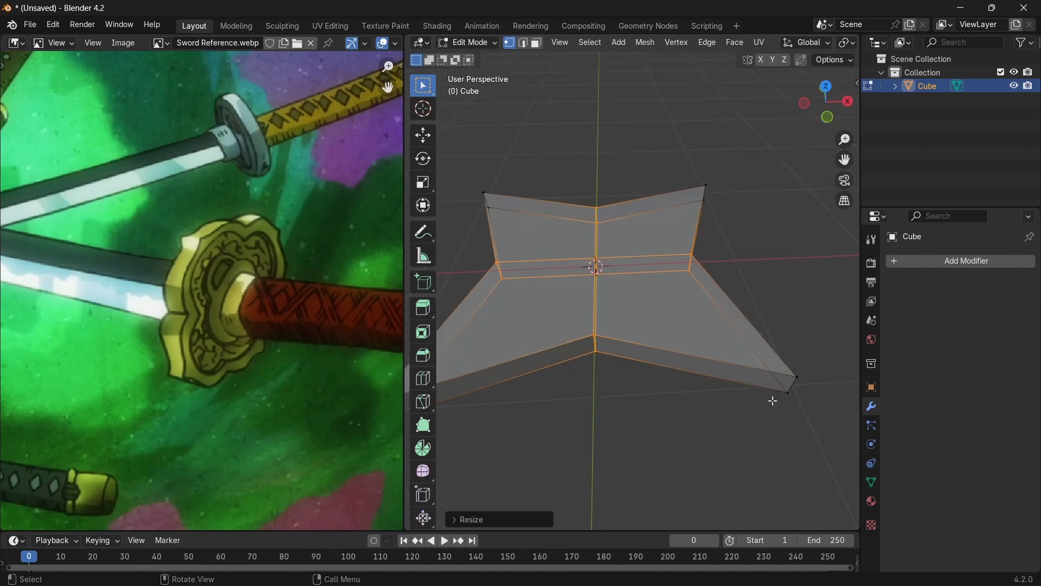
pyautogui.hotkey('ctrl', 'b')
pyautogui.press('2')
pyautogui.press('Tab')
# Extrude a round collar from the centre of the guard's underside and duplicate its end faces.
pyautogui.press('Tab')
pyautogui.press('3')
# Mirror the guard on the X and Y axes with a Mirror modifier that has Clipping enabled.
pyautogui.click(966, 261)
pyautogui.click(979, 303)
pyautogui.click(949, 367)
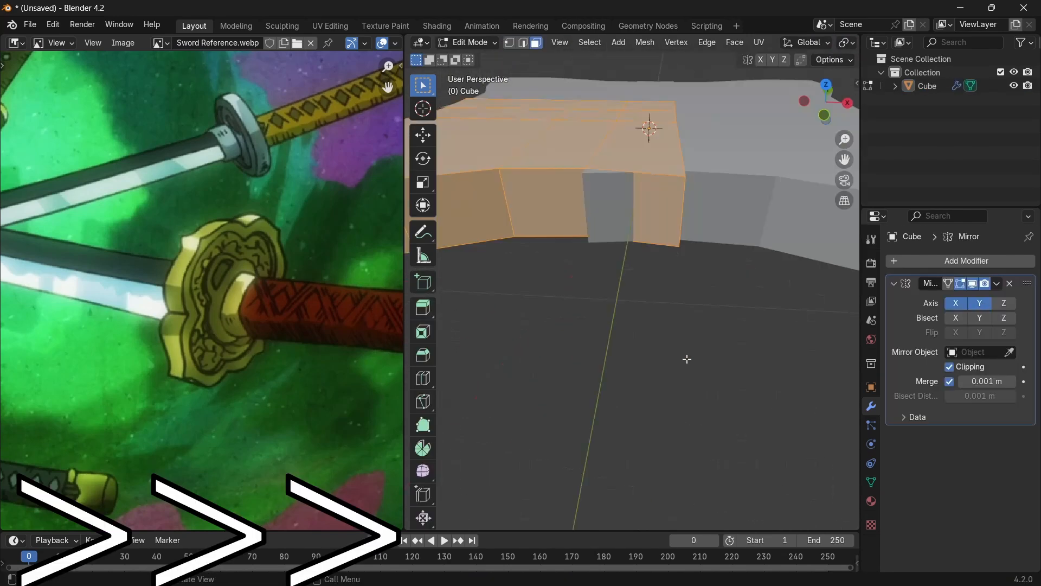
pyautogui.press('Tab')
pyautogui.press('s')
pyautogui.press('Tab')
pyautogui.press('n')
pyautogui.click(853, 174)
pyautogui.click(790, 110)
pyautogui.press('e')
pyautogui.hotkey('shift', 'd')
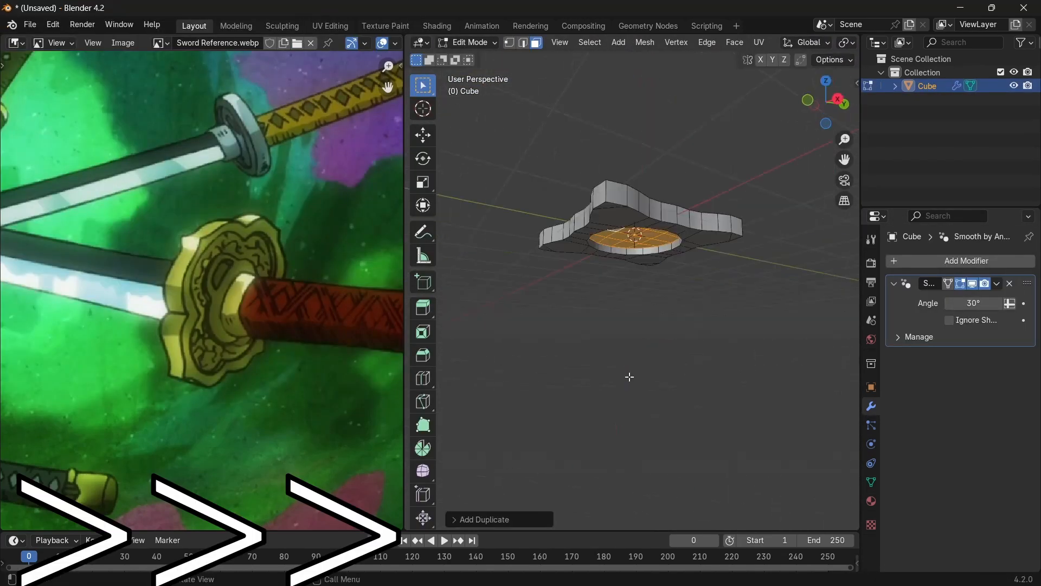
# Extrude the duplicated round faces and scale them along Z to shape the handle below the guard.
pyautogui.scroll(-3, 202, 290)
pyautogui.moveTo(629, 377); pyautogui.dragTo(631, 347, button='middle')
pyautogui.press('e')
pyautogui.press('s')
pyautogui.press('z')
pyautogui.click(711, 256)
# Scale up the rectangular blade base on the guard to about 1.05.
pyautogui.moveTo(711, 256); pyautogui.dragTo(661, 347, button='middle')
pyautogui.press('s')
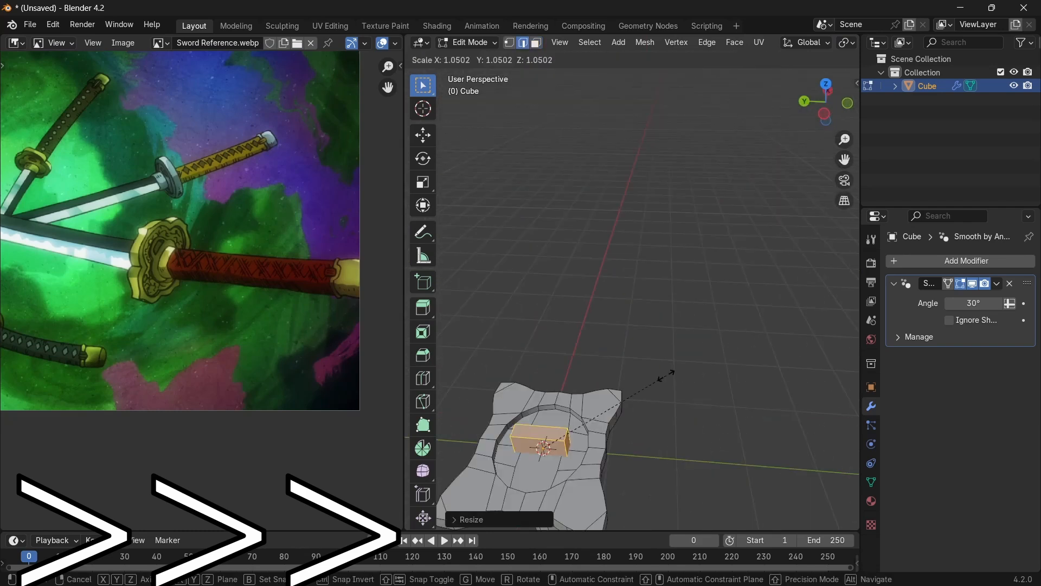
pyautogui.click(666, 375)
# Separate the handle into its own object and unwrap the sword's UVs over the Colour Palette image.
pyautogui.press('Tab')
pyautogui.press('p')
pyautogui.click(330, 27)
pyautogui.press('u')
pyautogui.click(676, 373)
pyautogui.scroll(8, 307, 342)
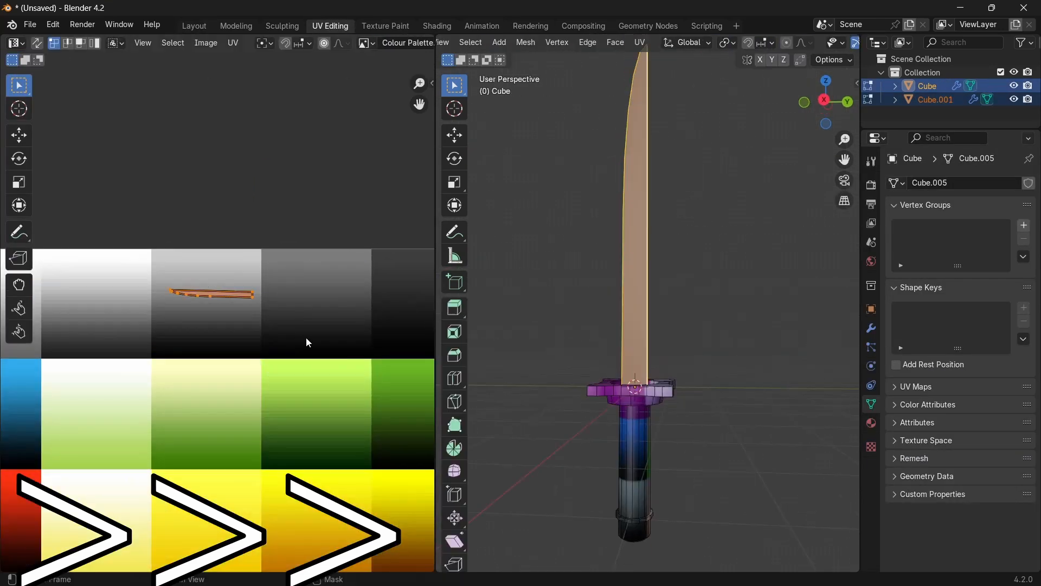
# Move the UVs onto the palette swatches so the blade is grey, the guard gold and the handle red.
pyautogui.press('Tab')
pyautogui.moveTo(664, 347); pyautogui.dragTo(521, 411, button='middle')
pyautogui.press('Tab')
pyautogui.press('g')
pyautogui.press('Tab')
pyautogui.click(195, 26)
# Examine the coloured sword's blade, guard and handle from several angles.
pyautogui.moveTo(569, 326); pyautogui.dragTo(331, 336, button='middle')
pyautogui.scroll(-4, 379, 350)
pyautogui.moveTo(428, 362); pyautogui.dragTo(704, 355, button='middle')
pyautogui.keyDown('shift'); pyautogui.moveTo(636, 343); pyautogui.dragTo(655, 379, button='middle'); pyautogui.keyUp('shift')
pyautogui.scroll(2, 655, 378)
pyautogui.click(513, 406)
pyautogui.keyDown('shift'); pyautogui.moveTo(623, 417); pyautogui.dragTo(627, 334, button='middle'); pyautogui.keyUp('shift')
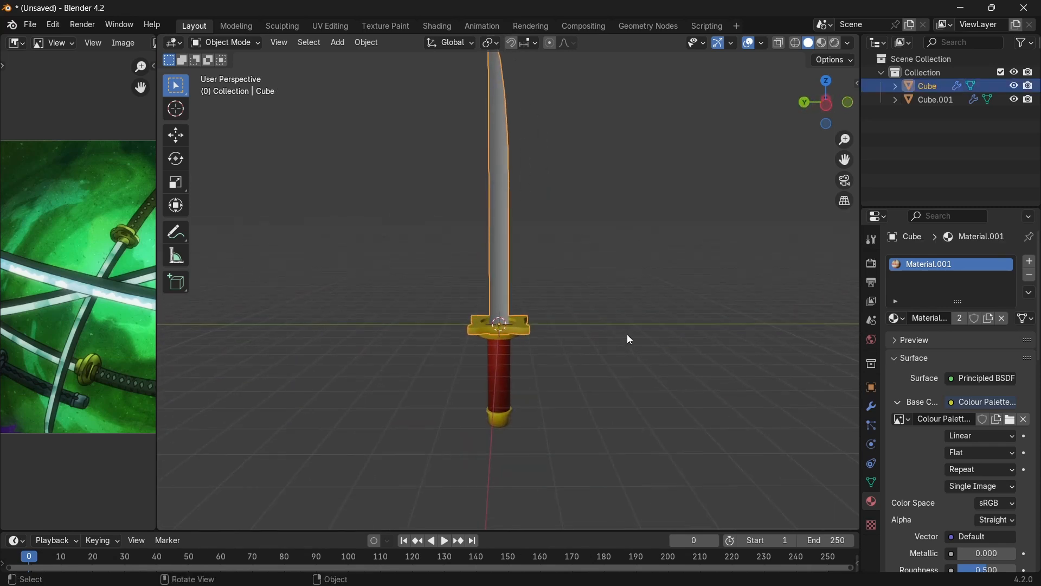
# Rename the red grip object as Handle.
pyautogui.scroll(2, 626, 334)
pyautogui.click(505, 422)
pyautogui.keyDown('shift'); pyautogui.moveTo(605, 423); pyautogui.dragTo(613, 391, button='middle'); pyautogui.keyUp('shift')
pyautogui.scroll(1, 613, 392)
pyautogui.press('F2')
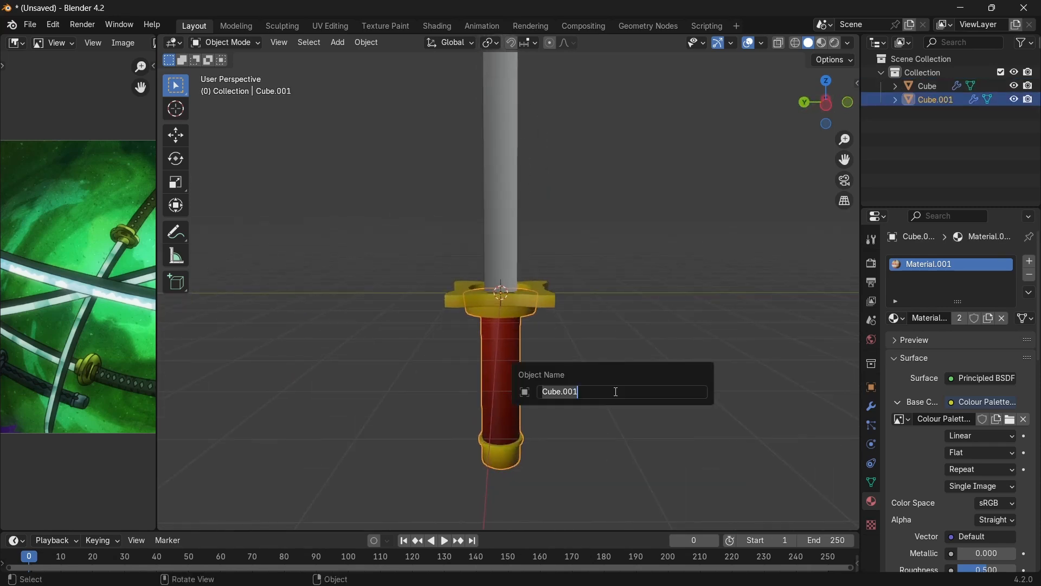
pyautogui.write('Handle')
pyautogui.press('Return')
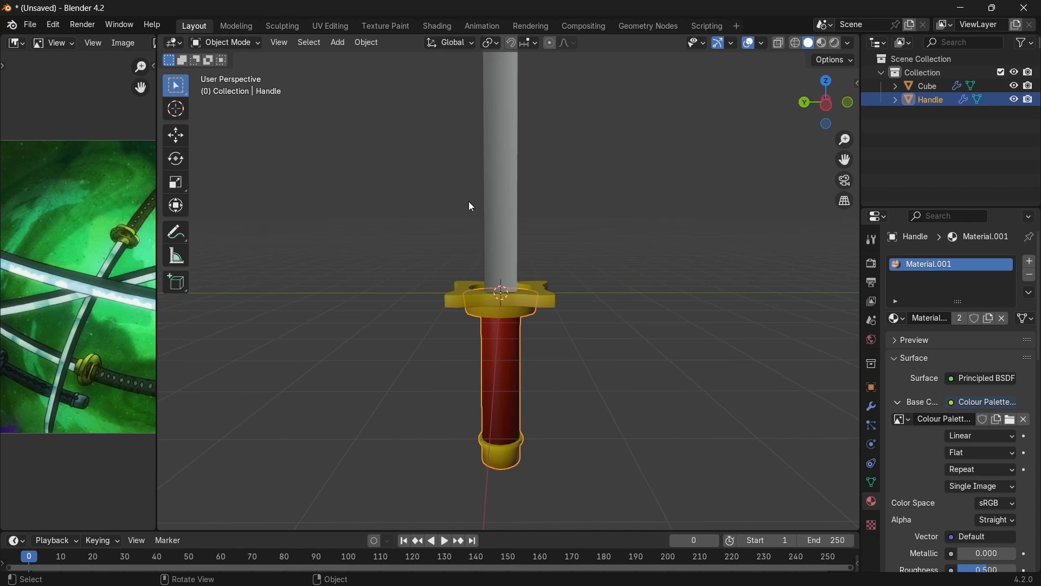
# Rename the blade and guard object as Sword.
pyautogui.click(491, 206)
pyautogui.press('F2')
pyautogui.write('Sword')
pyautogui.press('Return')
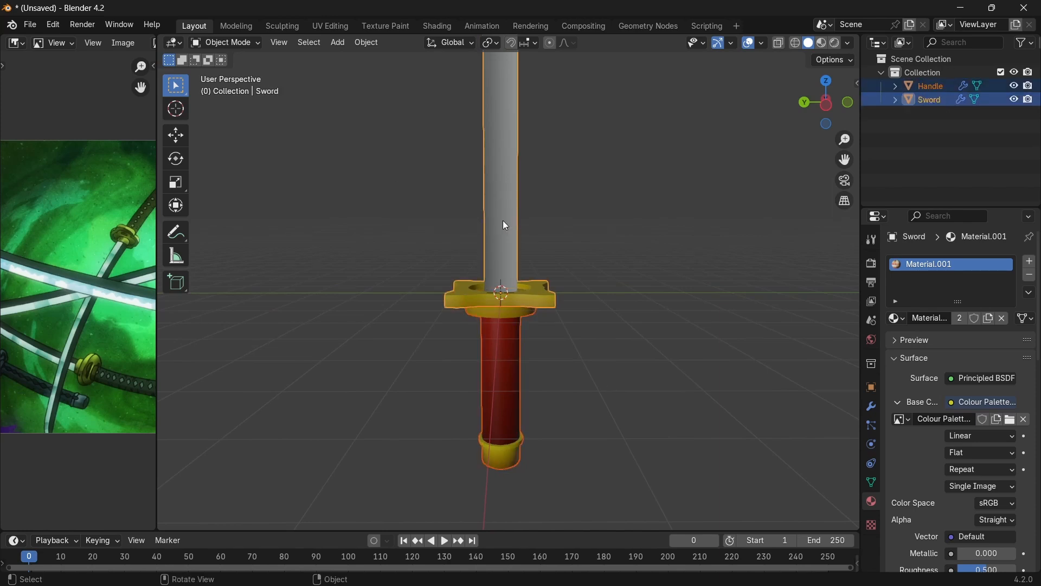
# Turn on the Face Orientation overlay to check the sword's normals.
pyautogui.press('F4')
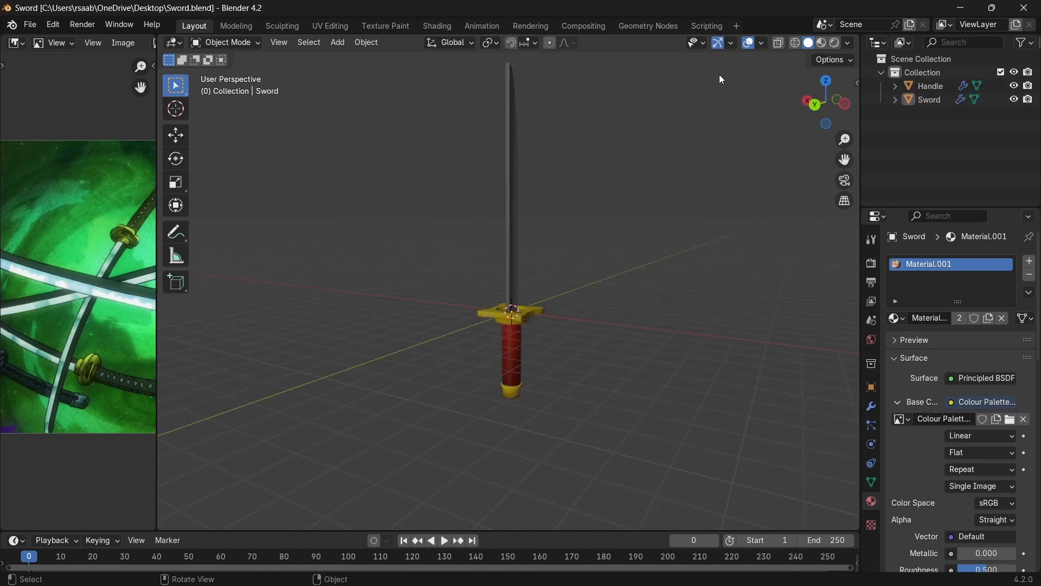
pyautogui.click(763, 43)
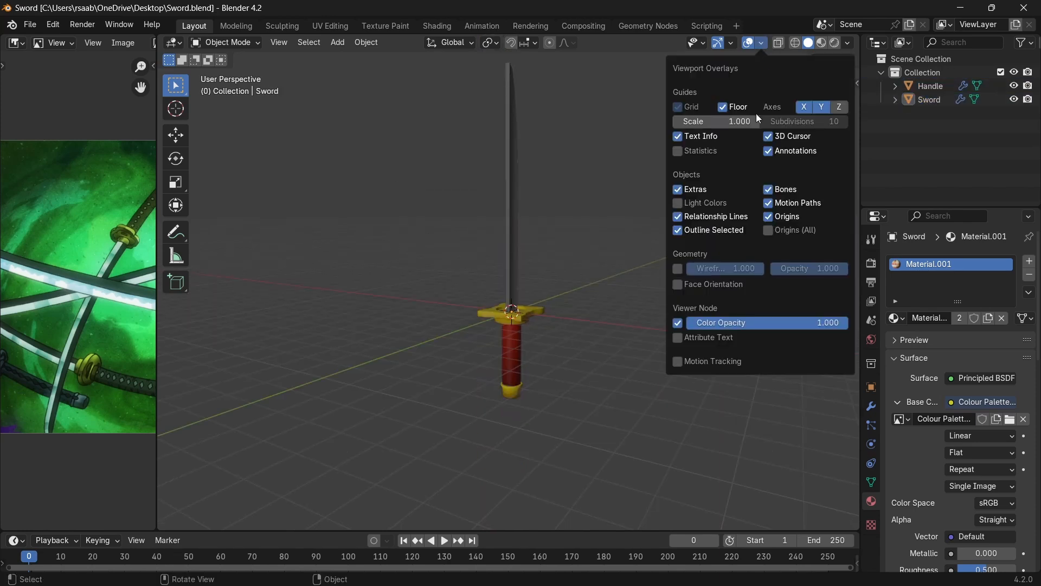
pyautogui.click(736, 284)
pyautogui.moveTo(588, 413); pyautogui.dragTo(507, 291, button='middle')
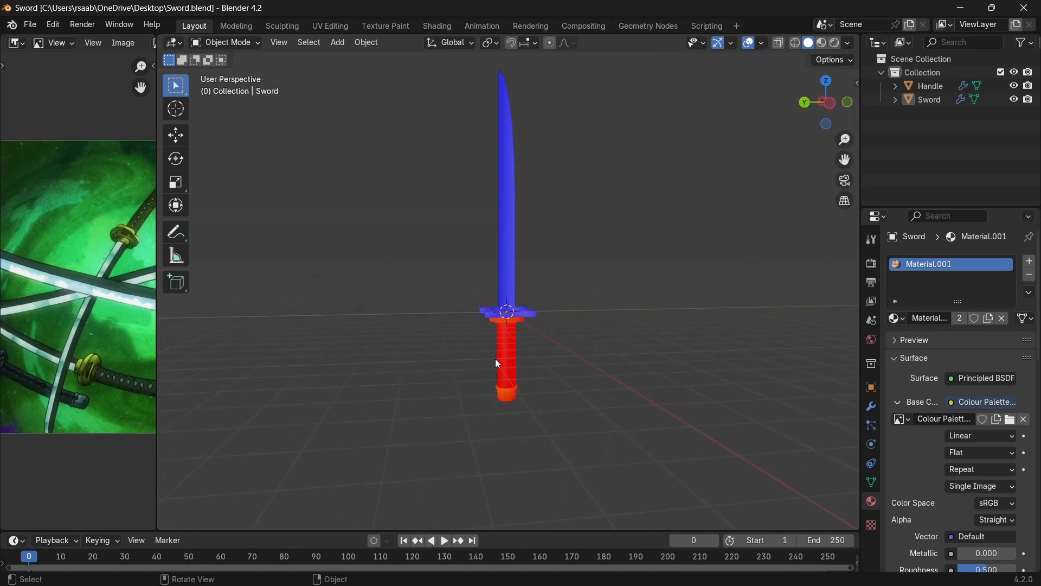
# Flip the normals of all the handle's faces.
pyautogui.click(509, 362)
pyautogui.moveTo(558, 430); pyautogui.dragTo(569, 383, button='middle')
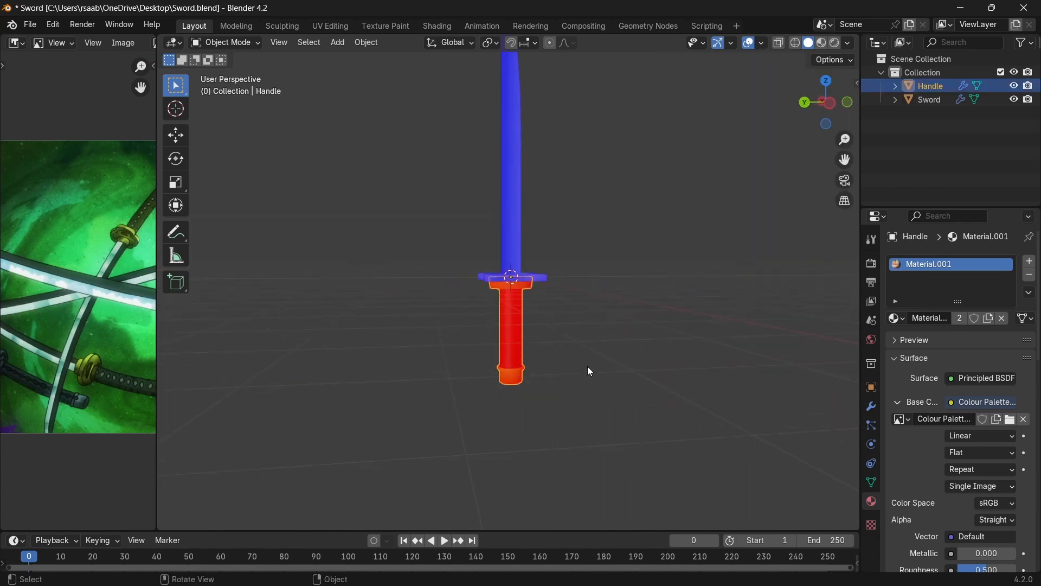
pyautogui.press('KP_Decimal')
pyautogui.scroll(-3, 567, 373)
pyautogui.press('Tab')
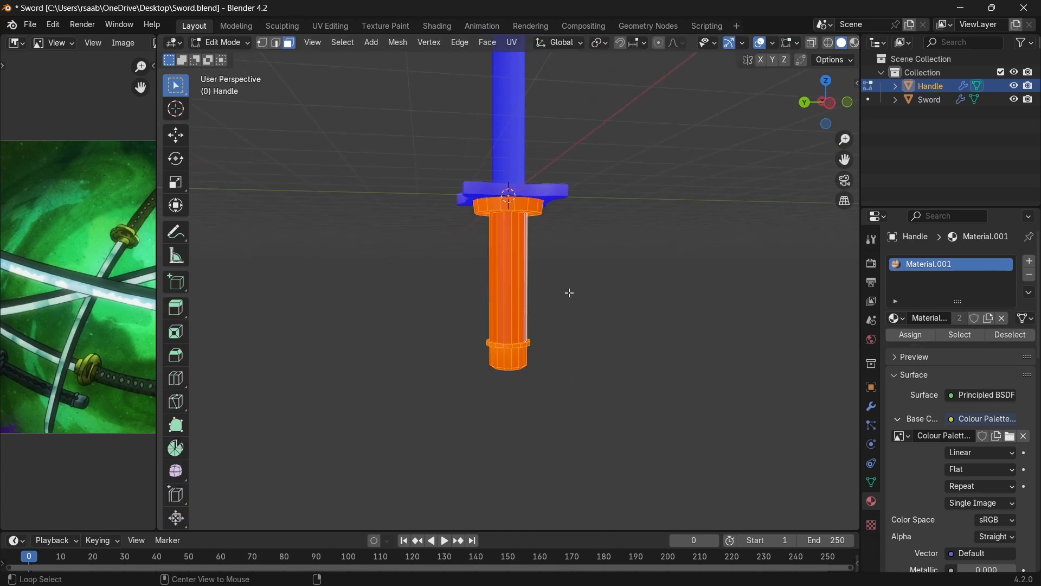
pyautogui.hotkey('alt', 'n')
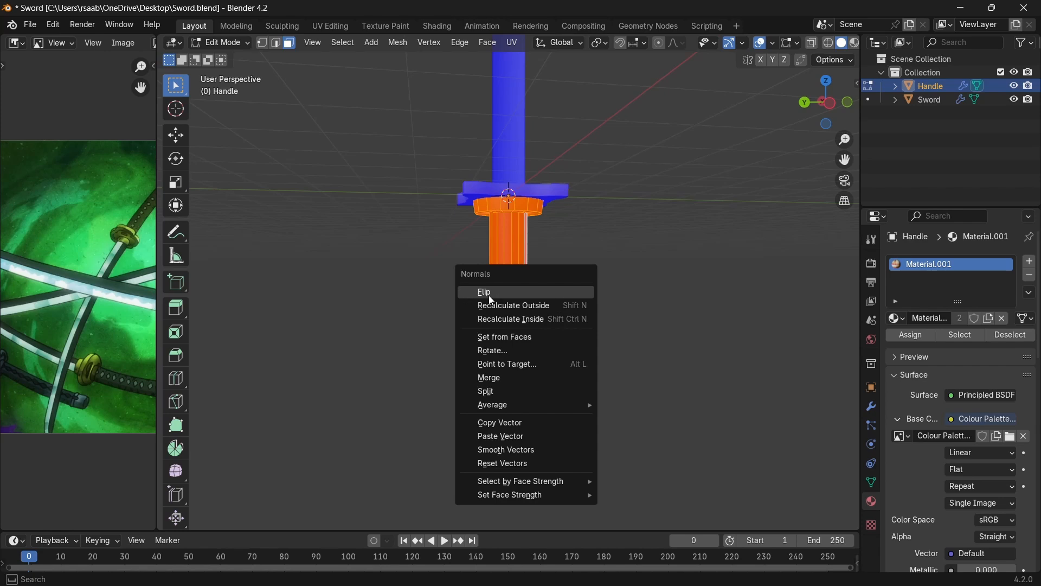
pyautogui.click(517, 293)
pyautogui.moveTo(539, 320); pyautogui.dragTo(568, 373, button='middle')
pyautogui.press('Tab')
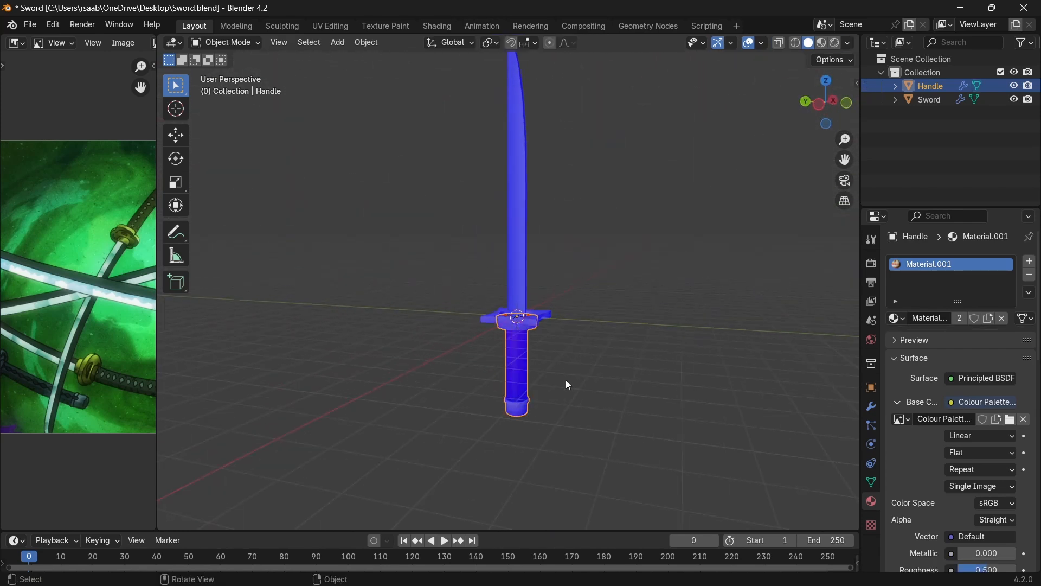
pyautogui.click(760, 43)
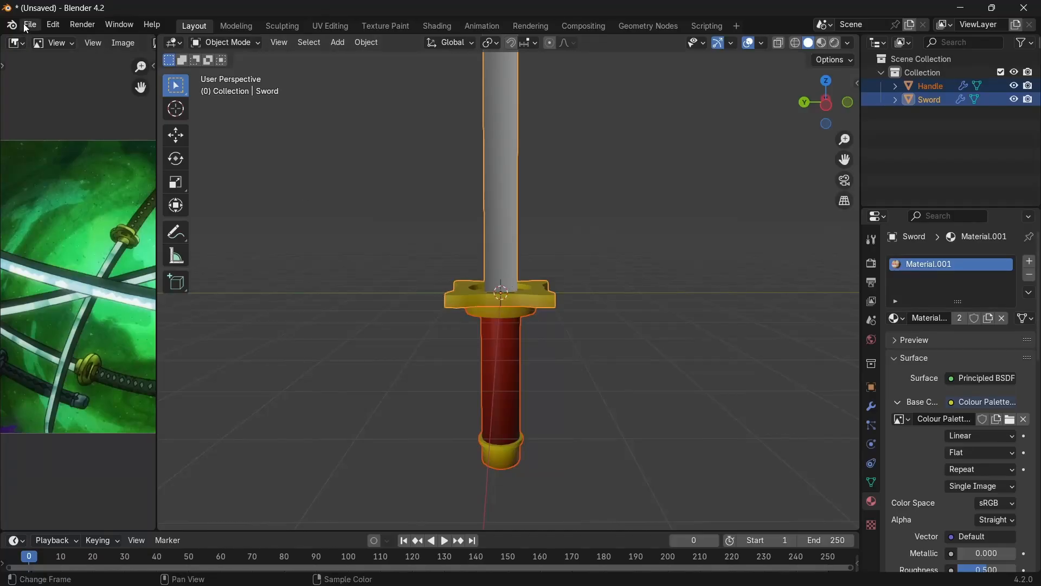
# Export the sword in FBX format as Sword.fbx.
pyautogui.click(26, 26)
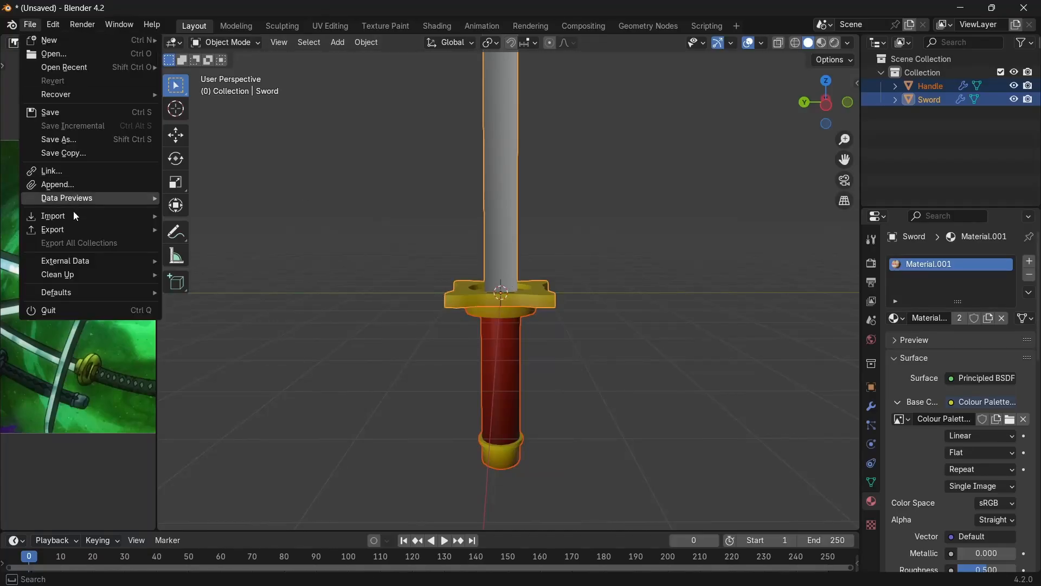
pyautogui.moveTo(70, 230)
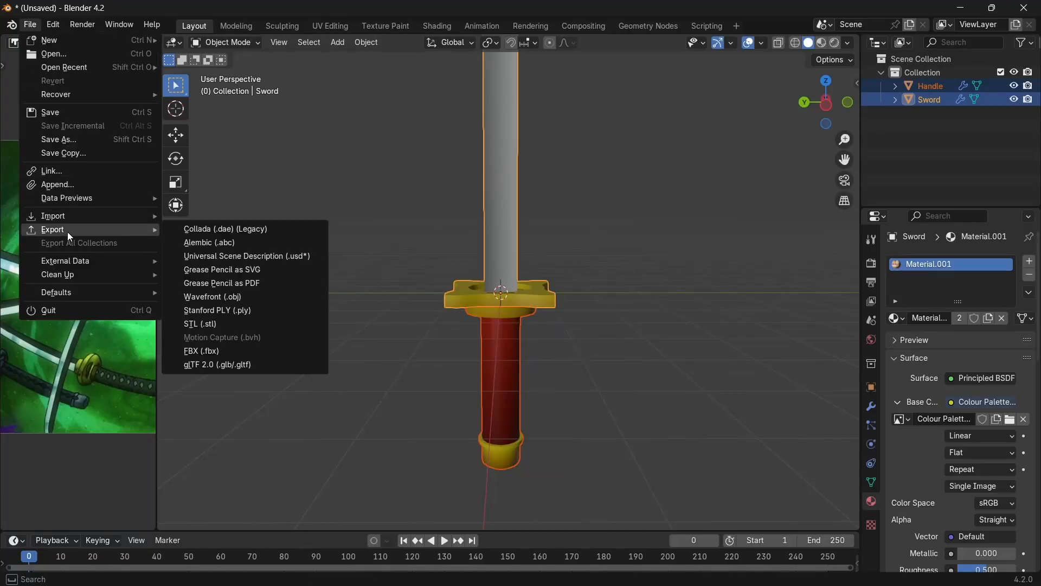
pyautogui.click(252, 351)
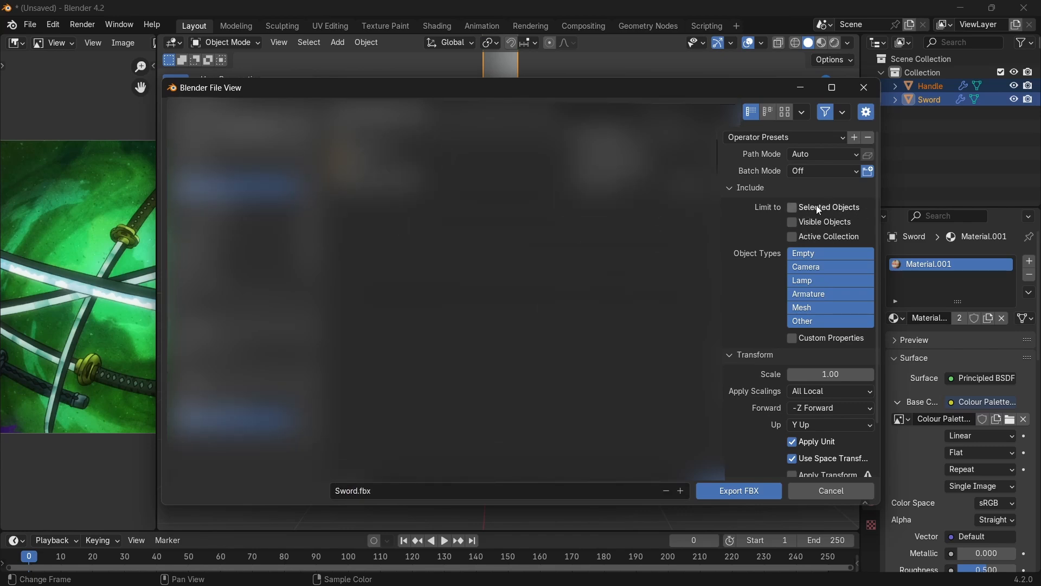
pyautogui.click(761, 490)
# Switch to Roblox Studio and load Sword.fbx into the 3D importer.
pyautogui.click(273, 500)
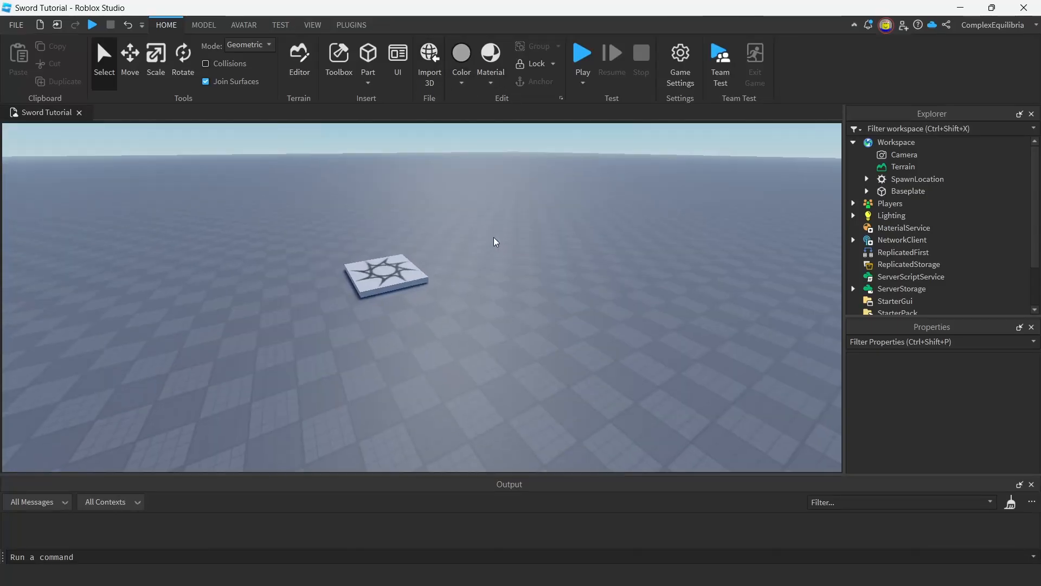
pyautogui.moveTo(494, 242); pyautogui.dragTo(549, 309, button='right')
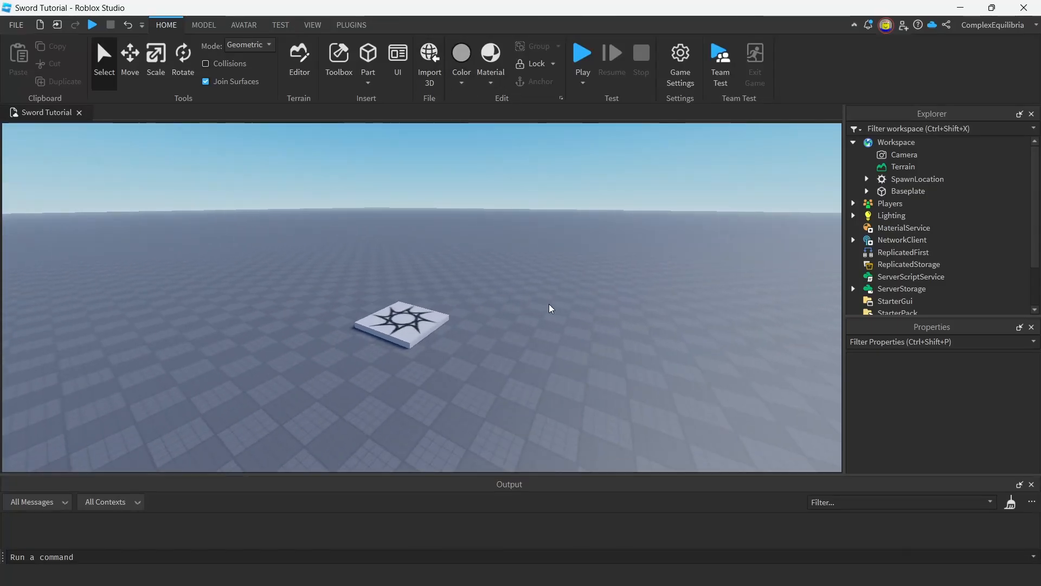
pyautogui.click(430, 64)
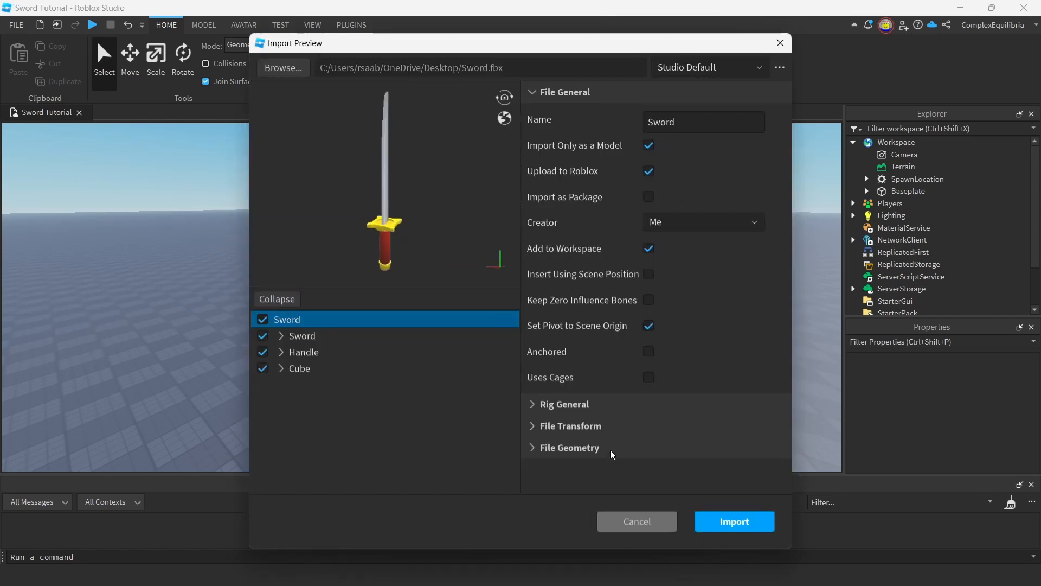
# Change the file geometry's scale unit and import the sword model into the workspace.
pyautogui.scroll(-2, 666, 477)
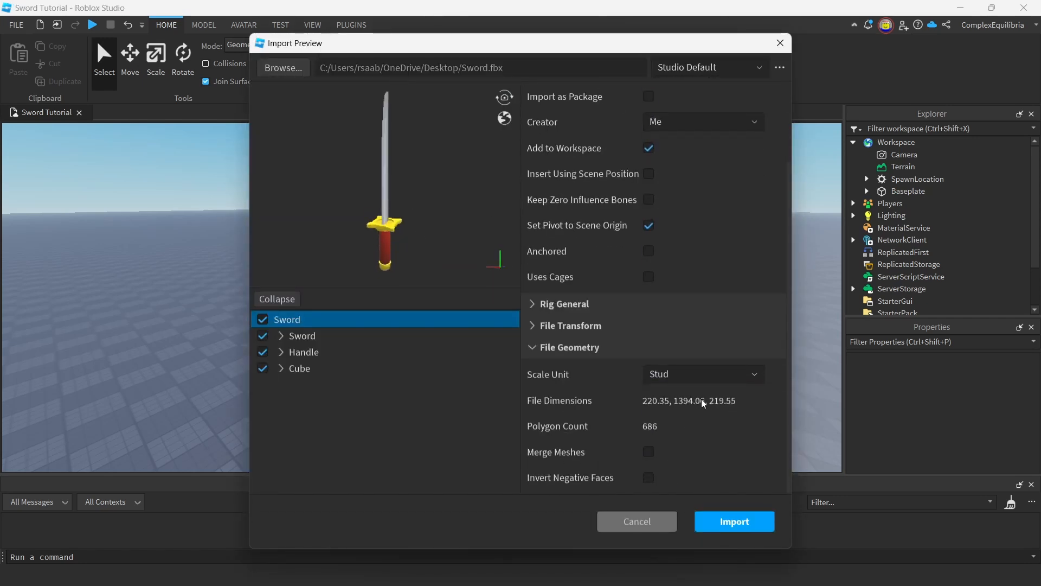
pyautogui.click(703, 373)
pyautogui.click(662, 476)
pyautogui.click(734, 521)
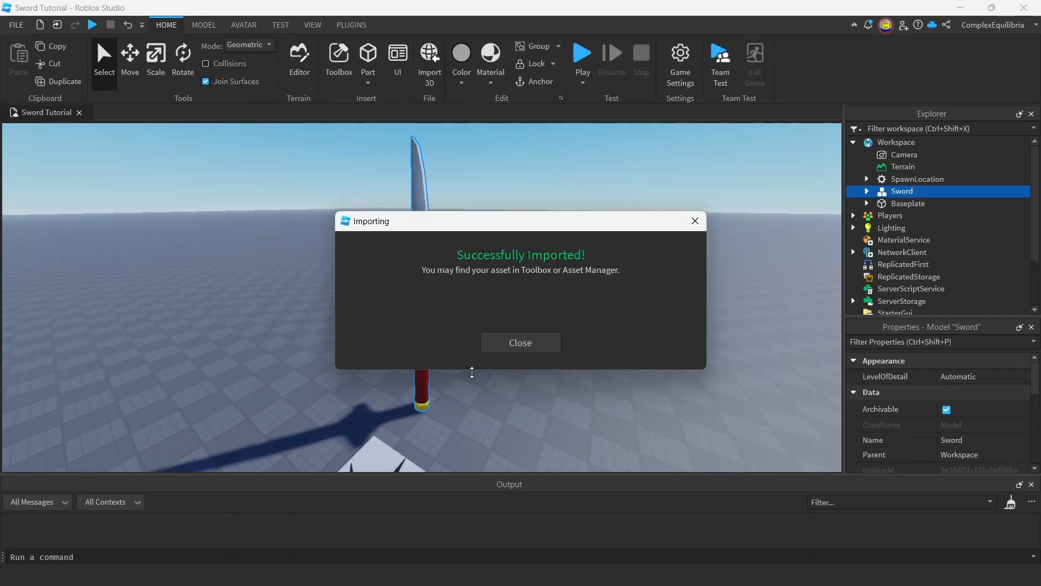
# Close the import confirmation and insert a character rig beside the sword.
pyautogui.click(536, 345)
pyautogui.moveTo(569, 367); pyautogui.dragTo(559, 366, button='right')
pyautogui.click(242, 25)
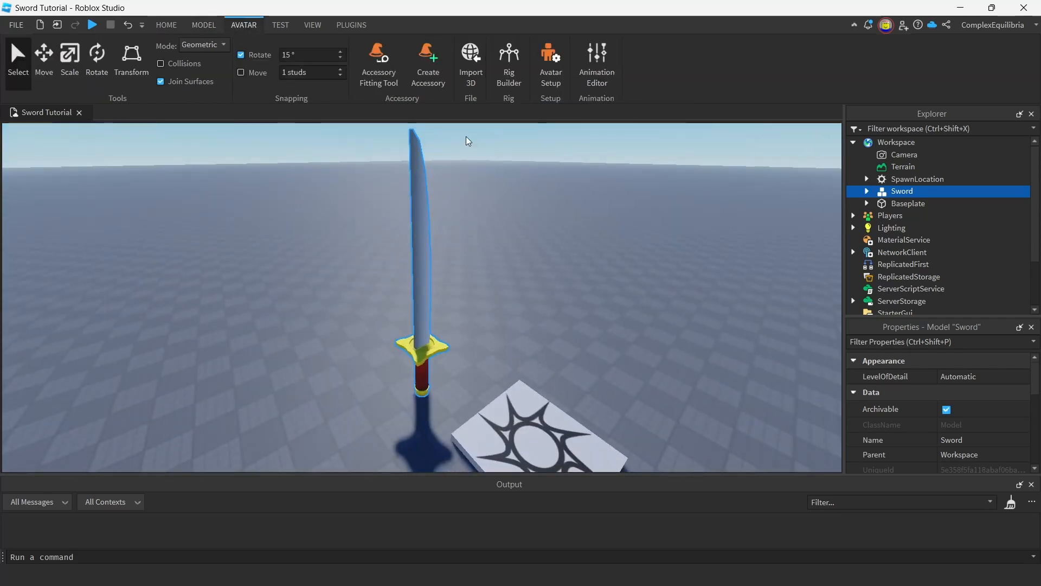
pyautogui.click(508, 65)
pyautogui.click(414, 316)
pyautogui.moveTo(414, 316); pyautogui.dragTo(488, 316, button='right')
# Scale the sword model to suit the character rig's proportions.
pyautogui.click(367, 225)
pyautogui.click(70, 60)
pyautogui.moveTo(428, 404); pyautogui.dragTo(435, 358)
pyautogui.scroll(5, 401, 369)
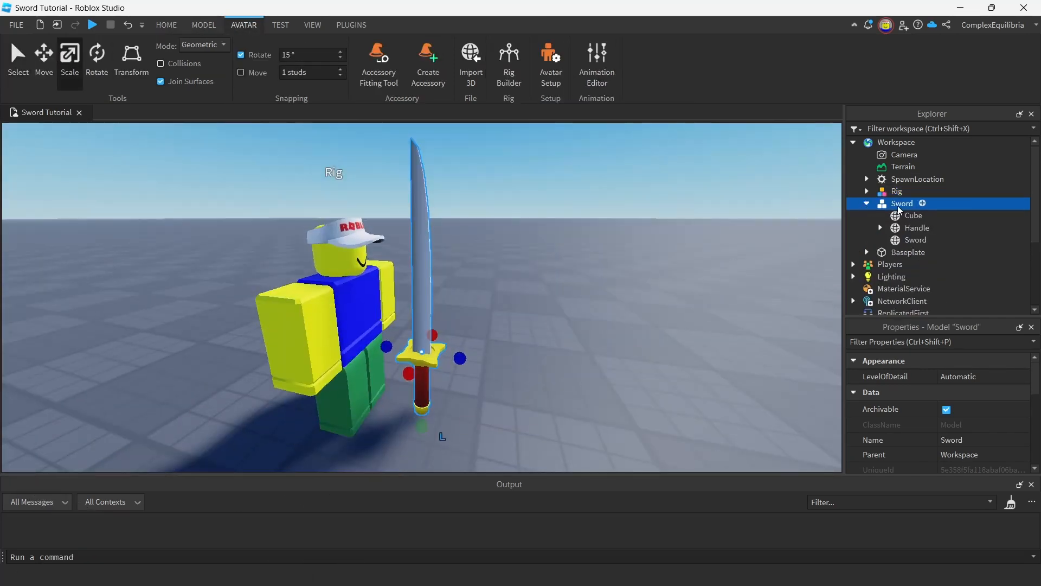
pyautogui.scroll(-1, 915, 216)
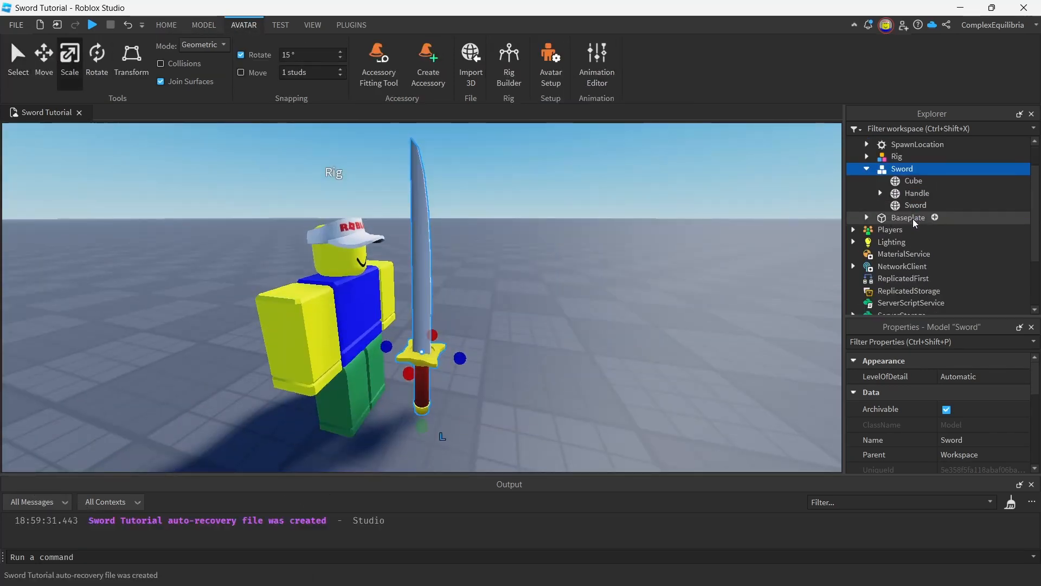
# Examine the Cube, Sword and Handle mesh parts inside the sword model, focusing on the handle.
pyautogui.click(914, 181)
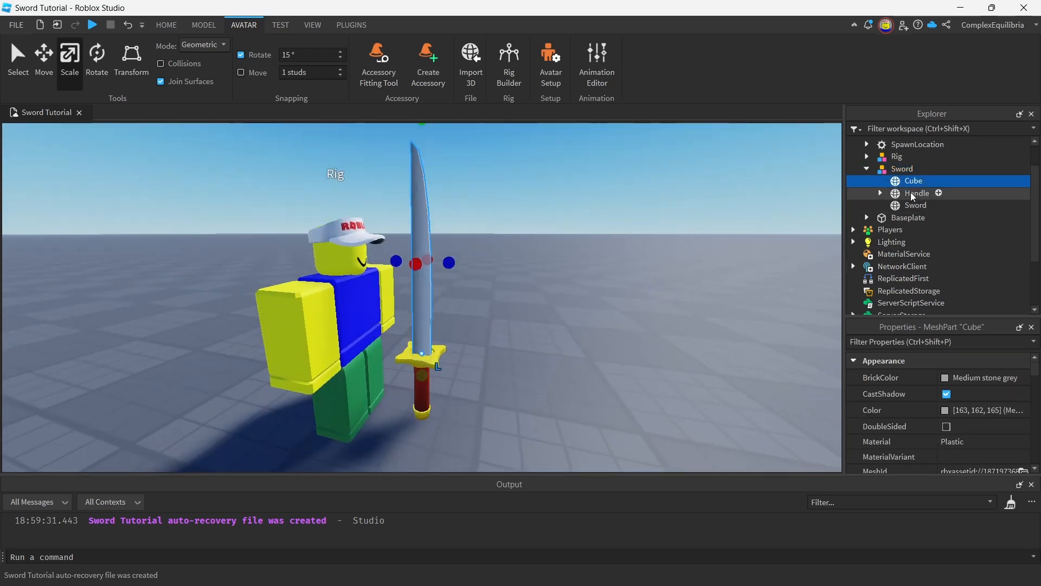
pyautogui.click(916, 205)
pyautogui.click(917, 193)
pyautogui.press('f')
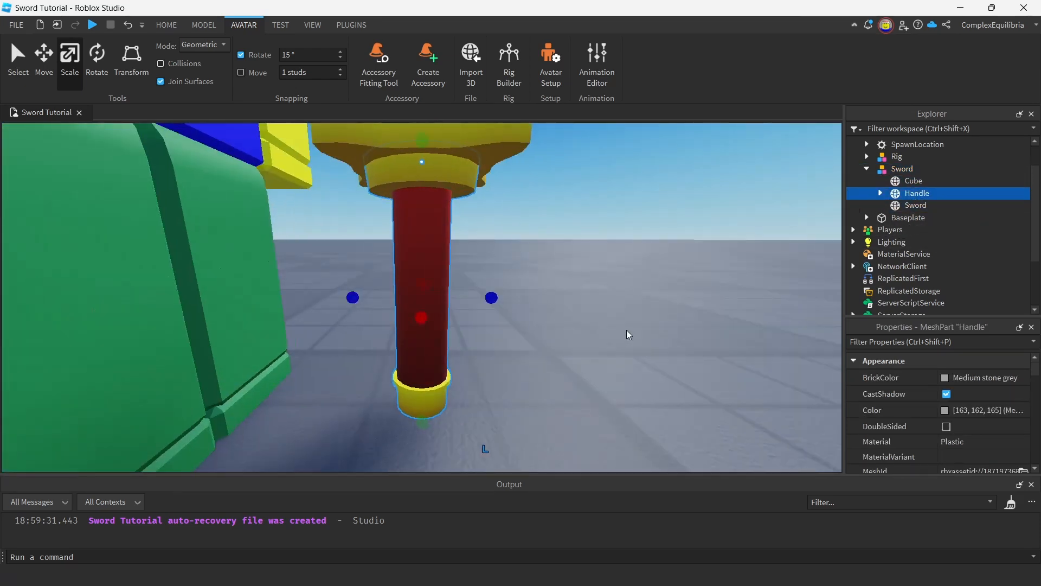
pyautogui.scroll(-6, 626, 334)
pyautogui.moveTo(546, 381); pyautogui.dragTo(546, 381, button='right')
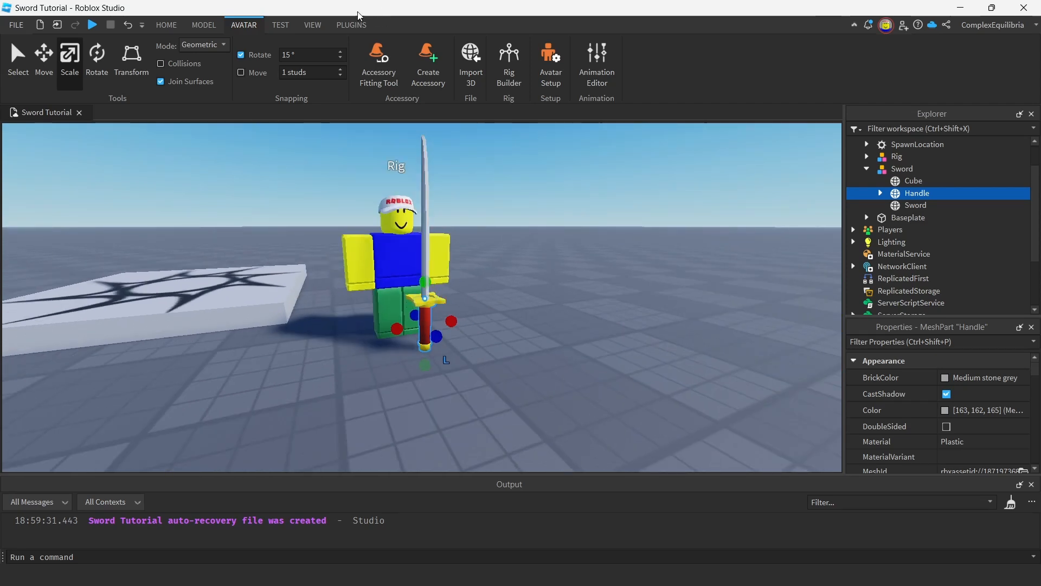
# Search the available plugins for "tool grip" and close the plugin management window.
pyautogui.click(351, 24)
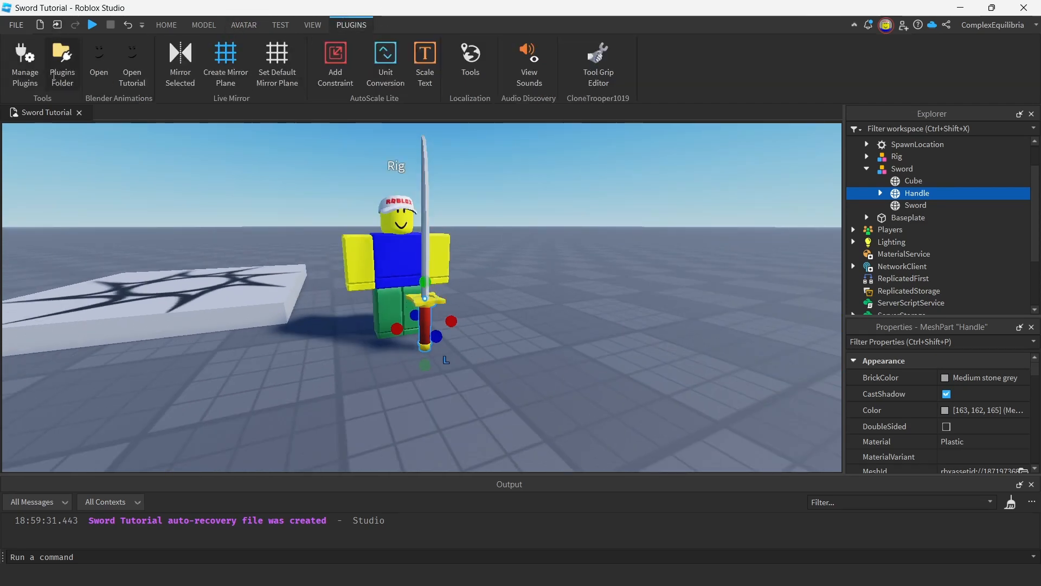
pyautogui.click(38, 68)
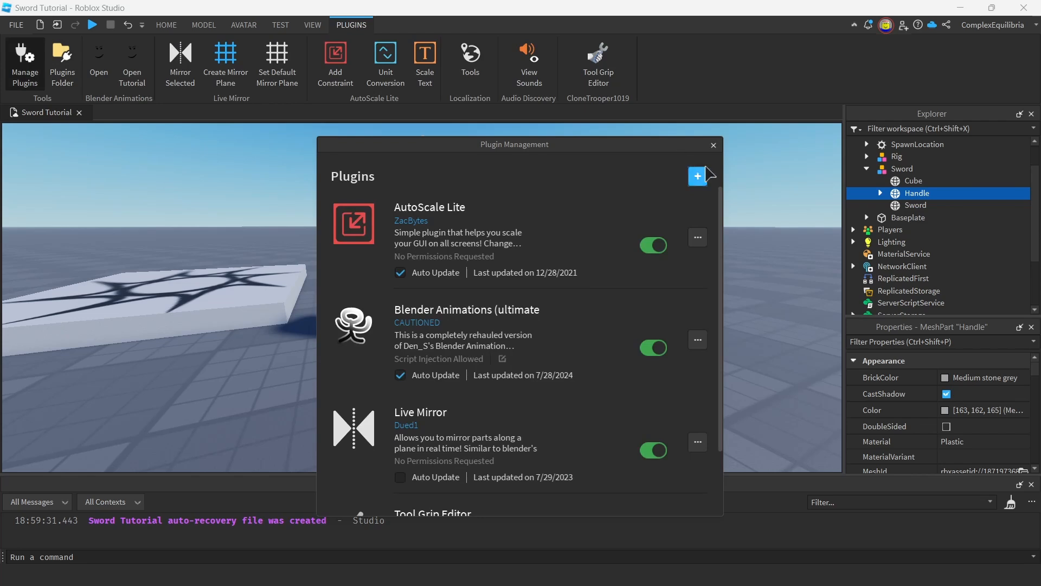
pyautogui.click(698, 176)
pyautogui.write('tool grip')
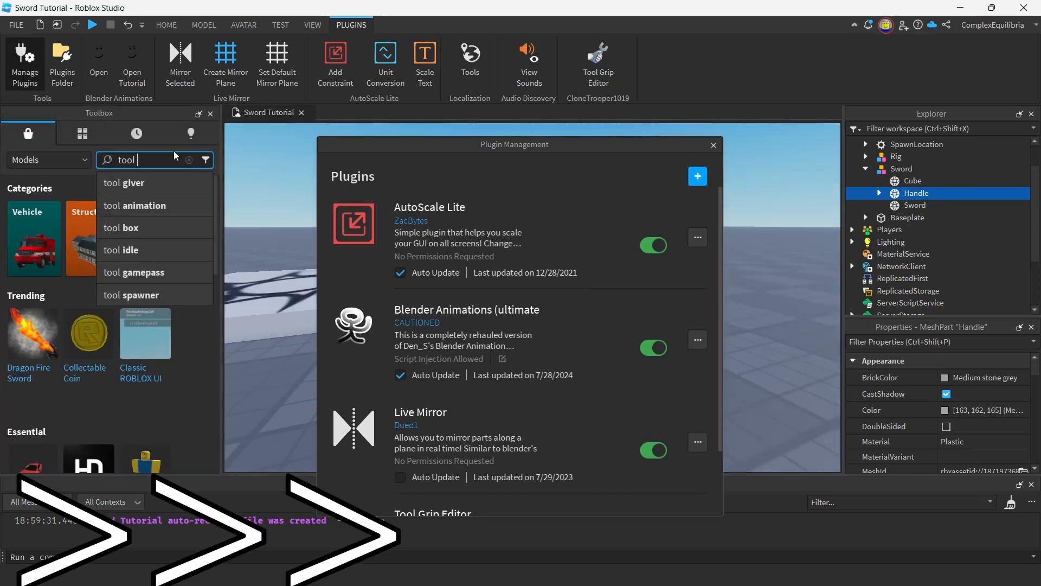
pyautogui.press('Return')
pyautogui.click(713, 145)
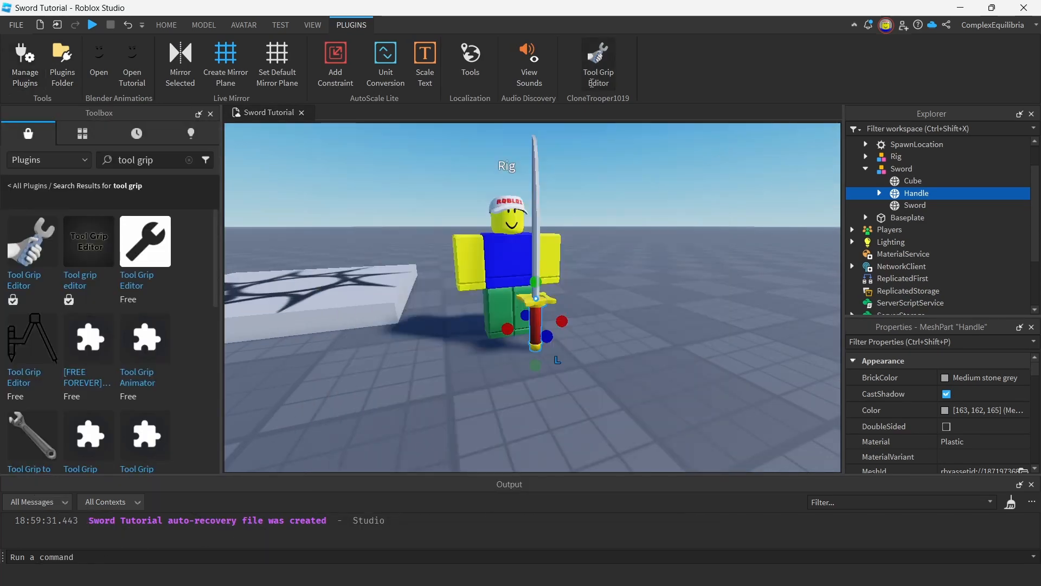
# Open the Tool Grip Editor, then add a Tool object to the Workspace and rename it Sword.
pyautogui.click(594, 76)
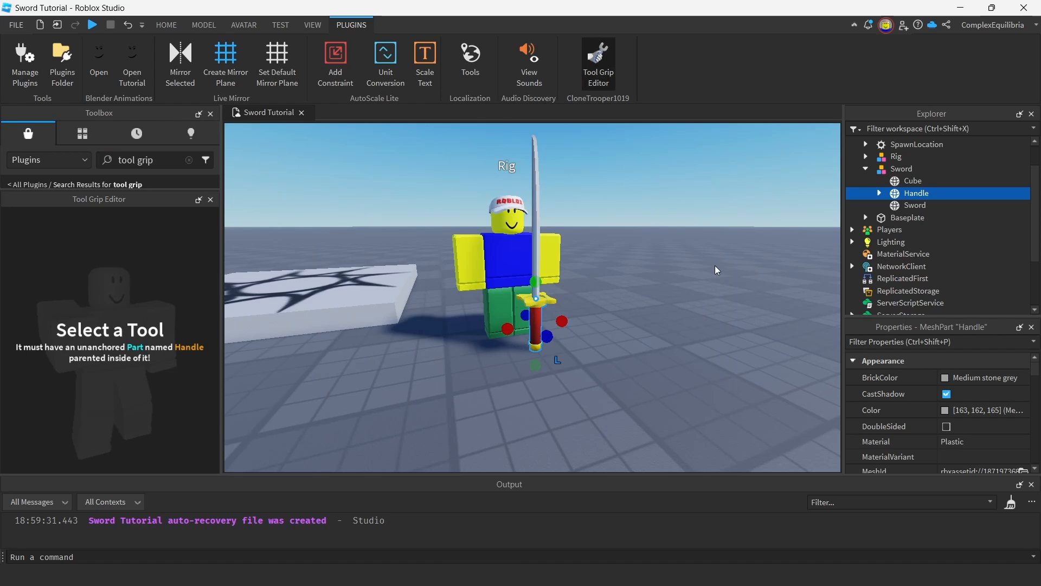
pyautogui.click(678, 265)
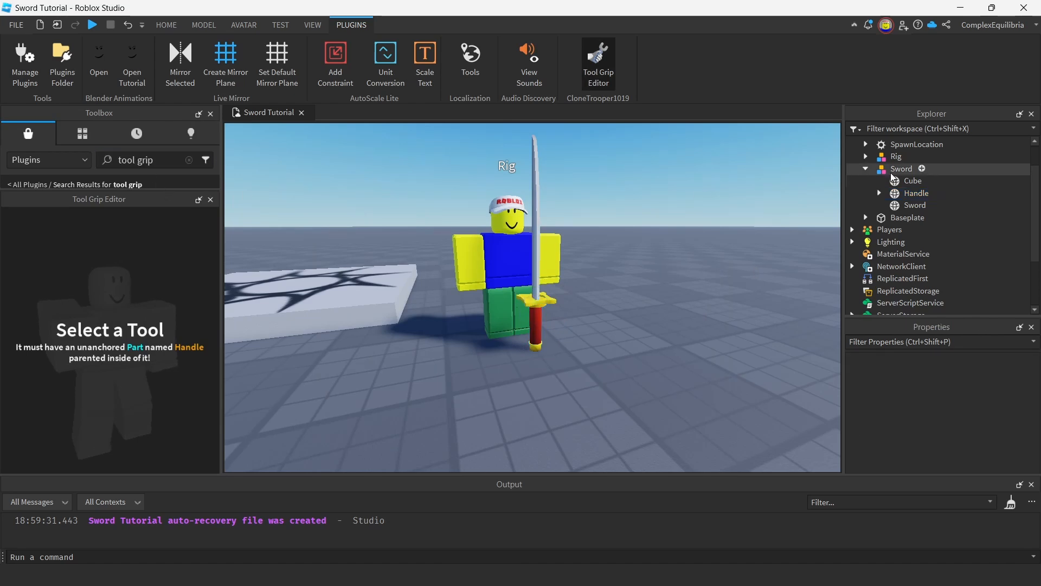
pyautogui.scroll(1, 898, 178)
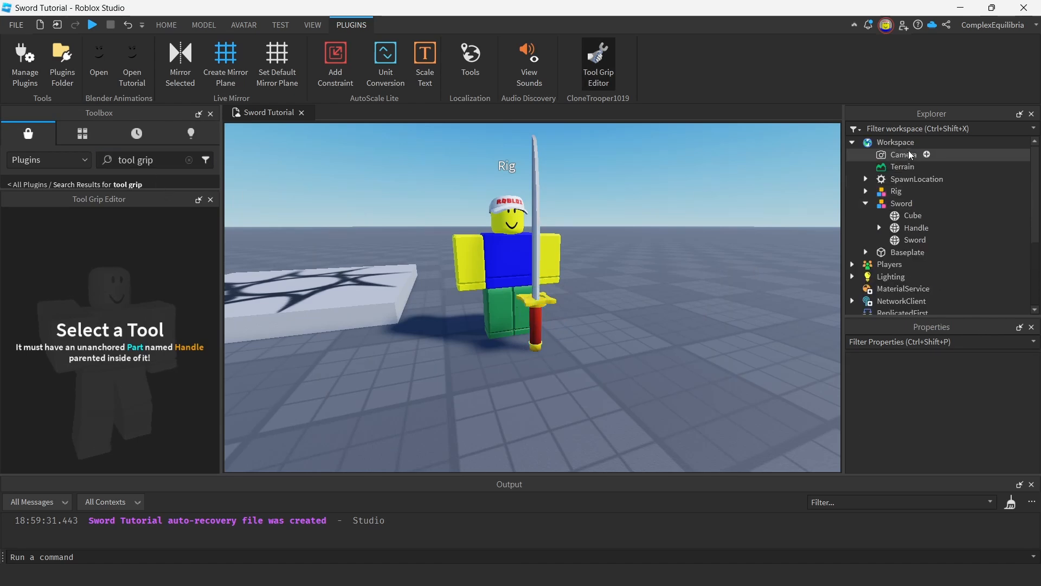
pyautogui.click(921, 144)
pyautogui.click(924, 143)
pyautogui.write('tool')
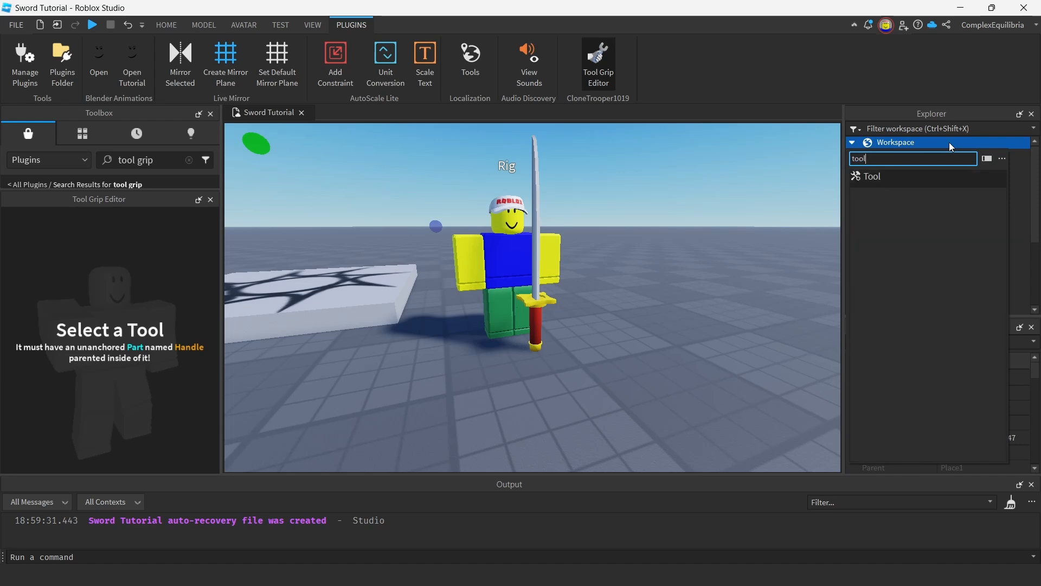
pyautogui.press('Return')
pyautogui.click(919, 195)
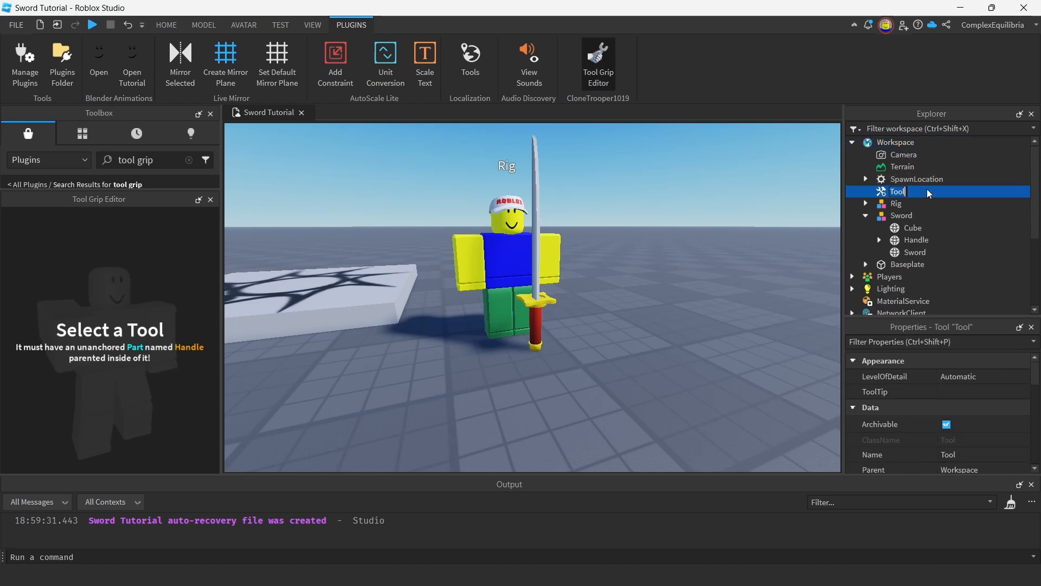
# Move the Cube, Handle and Sword mesh parts out of the imported model into the Sword tool.
pyautogui.click(910, 227)
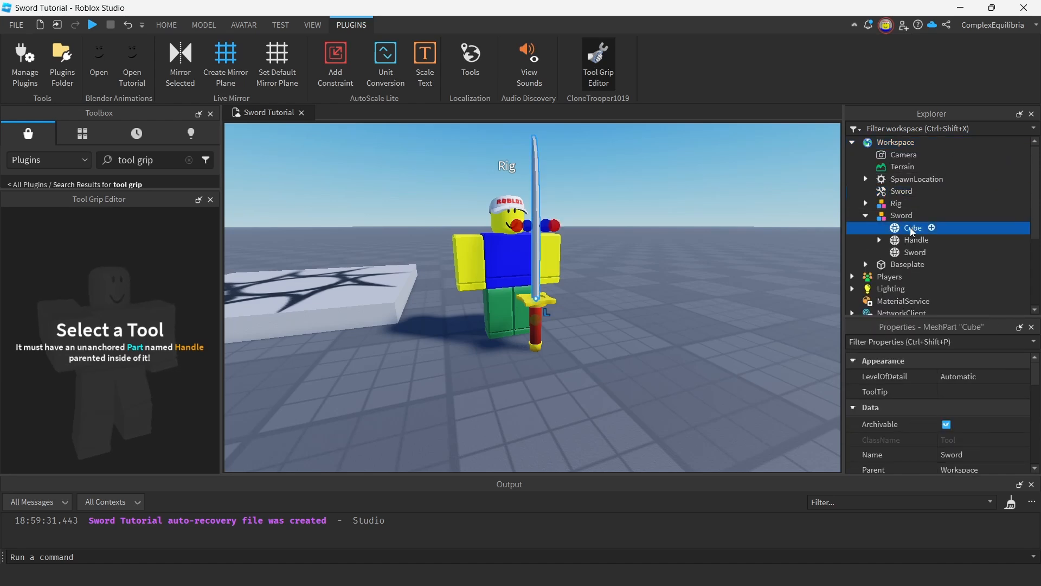
pyautogui.keyDown('shift'); pyautogui.click(909, 253); pyautogui.keyUp('shift')
pyautogui.moveTo(903, 236); pyautogui.dragTo(904, 191)
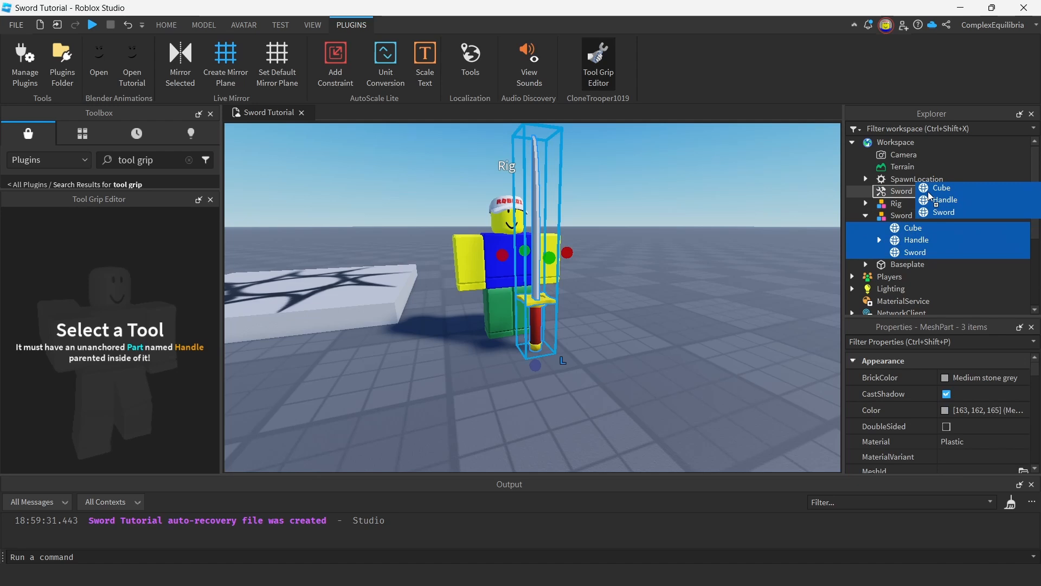
pyautogui.click(776, 269)
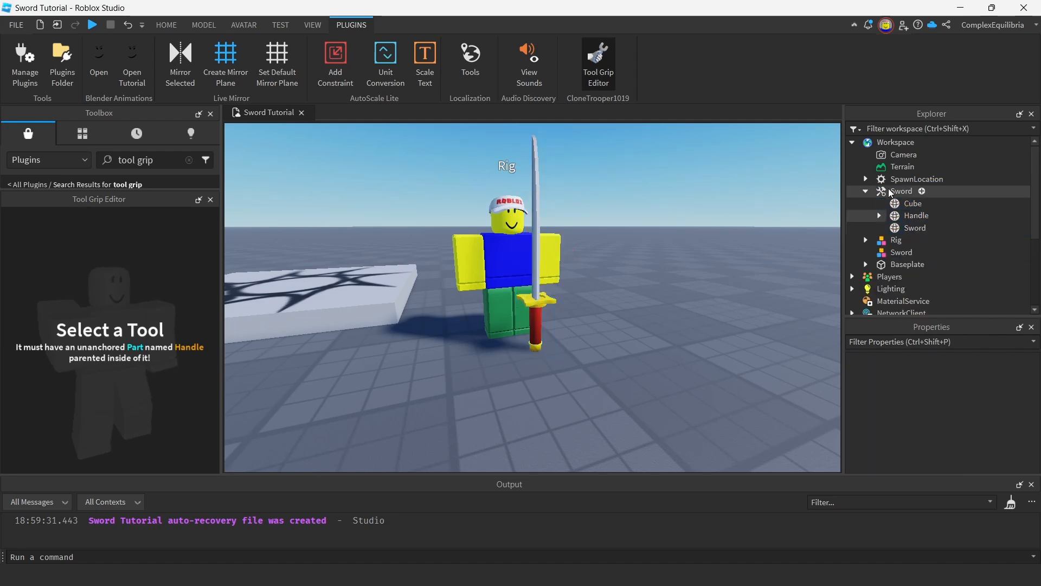
# Load the Sword tool's grip in the Tool Grip Editor and examine how the preview arm holds the handle.
pyautogui.click(890, 192)
pyautogui.click(149, 445)
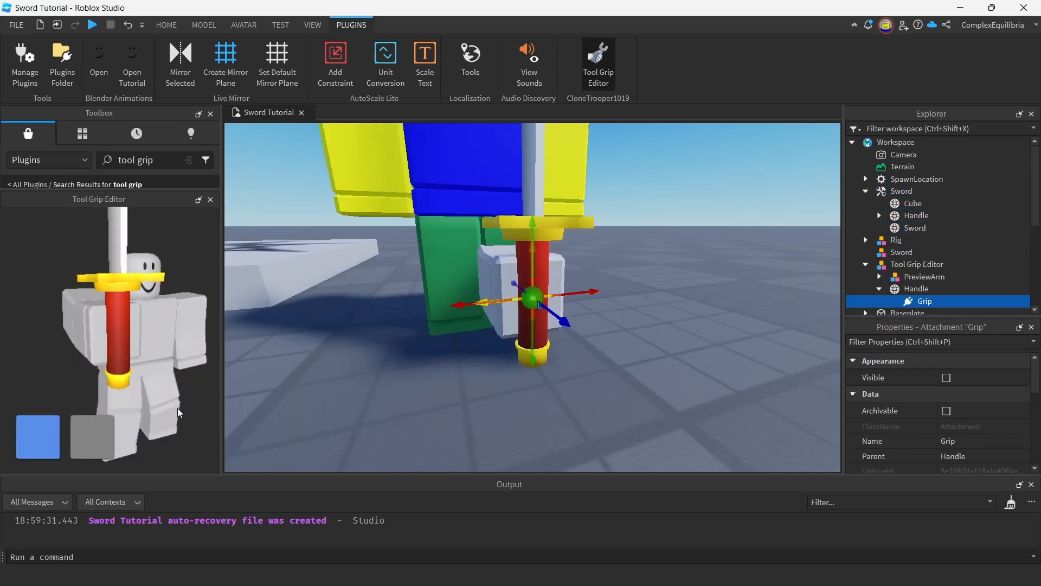
pyautogui.rightClick(157, 329)
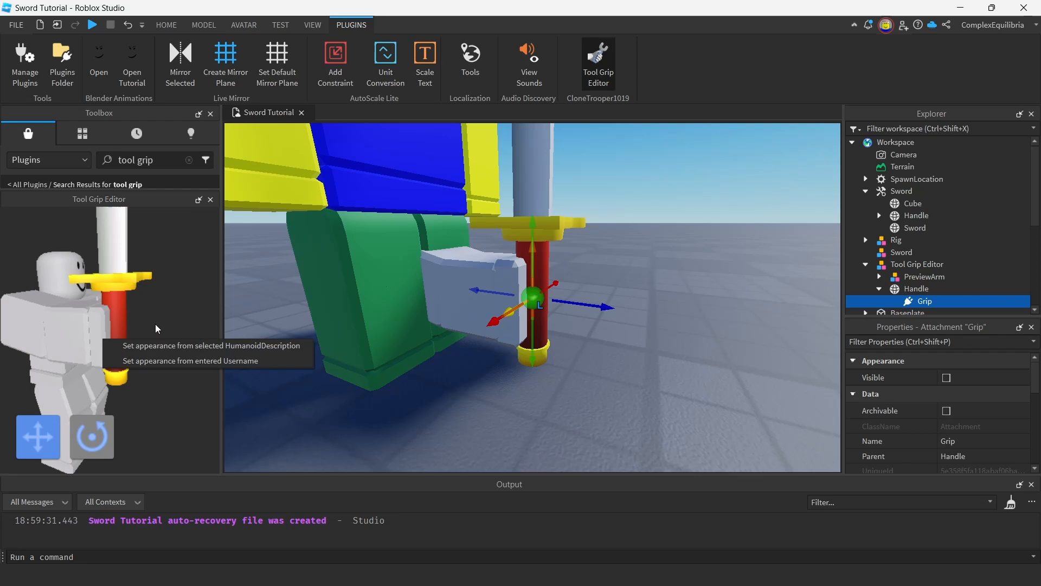
pyautogui.moveTo(578, 373); pyautogui.dragTo(578, 374, button='right')
pyautogui.scroll(-5, 578, 374)
pyautogui.scroll(5, 578, 374)
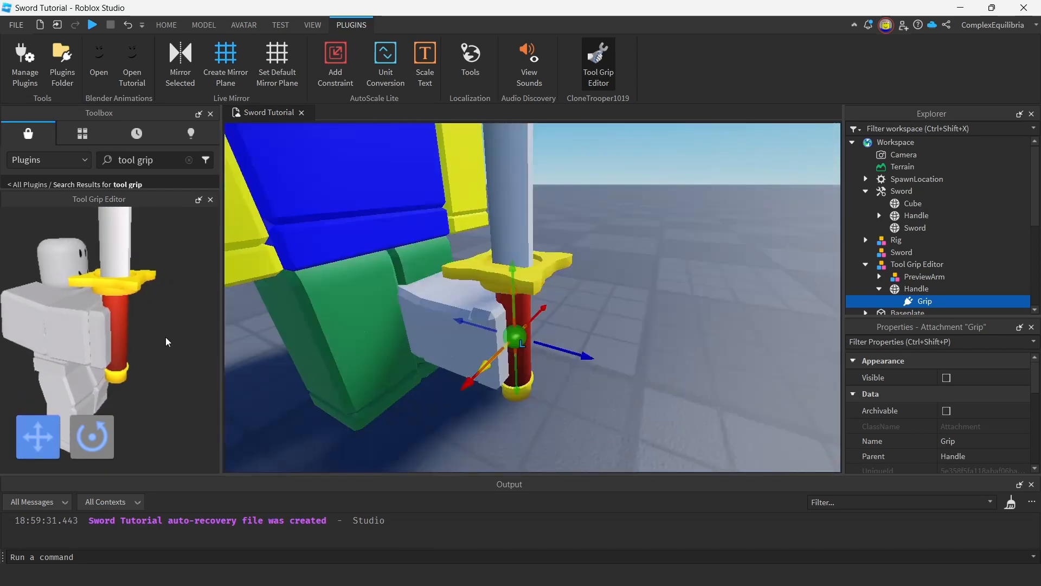
pyautogui.moveTo(220, 333); pyautogui.dragTo(359, 332)
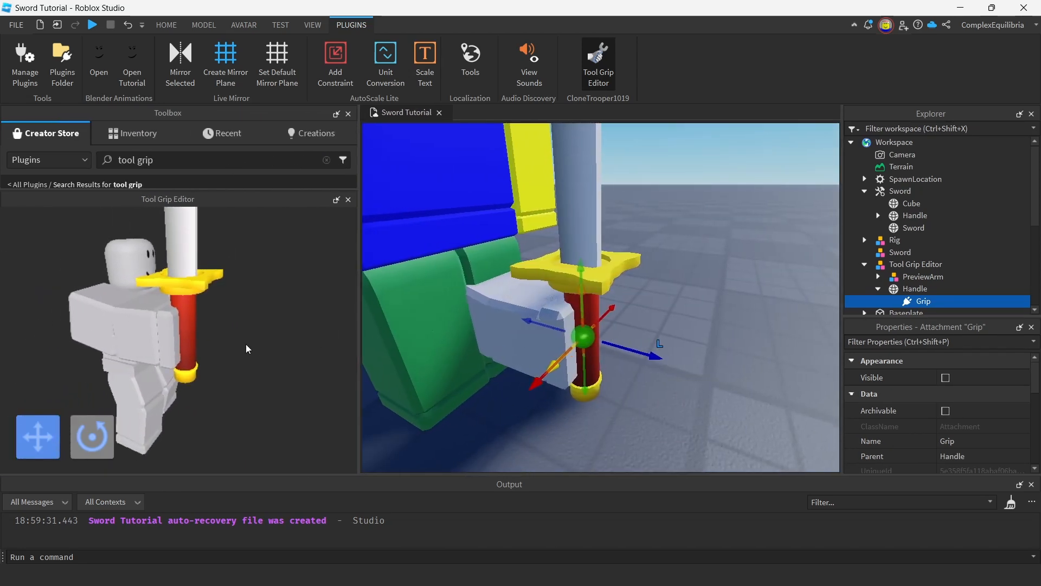
pyautogui.moveTo(756, 377); pyautogui.dragTo(757, 377, button='right')
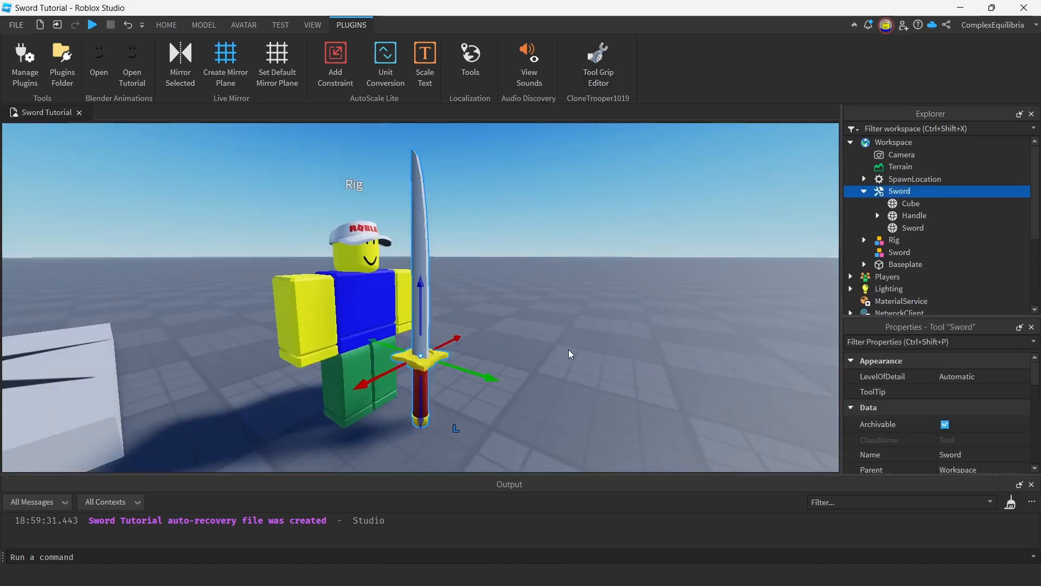
# Move the Sword tool into StarterPack and playtest equipping and unequipping it before ending the test.
pyautogui.click(570, 354)
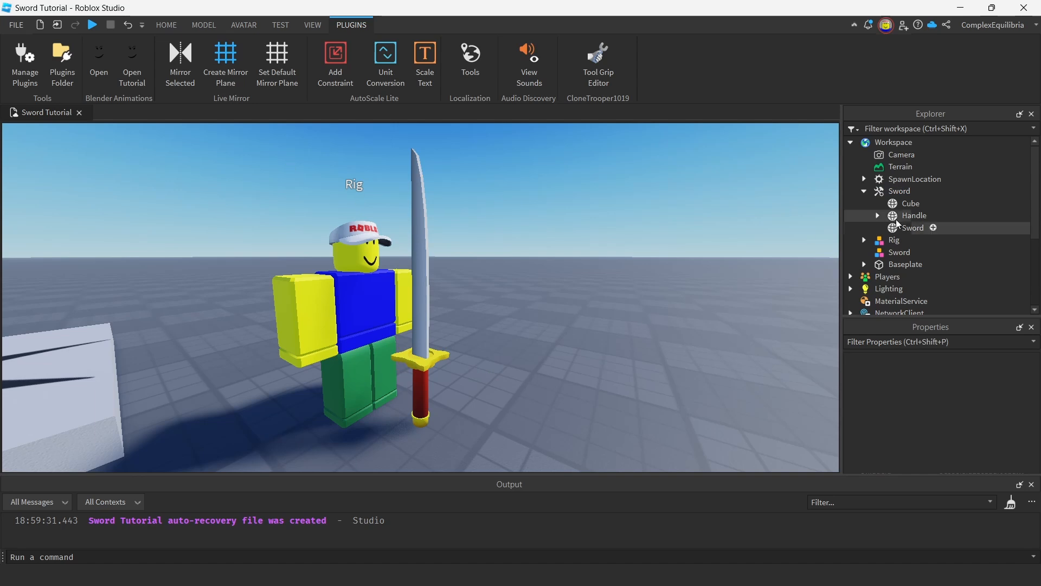
pyautogui.moveTo(900, 191); pyautogui.dragTo(903, 261)
pyautogui.click(91, 25)
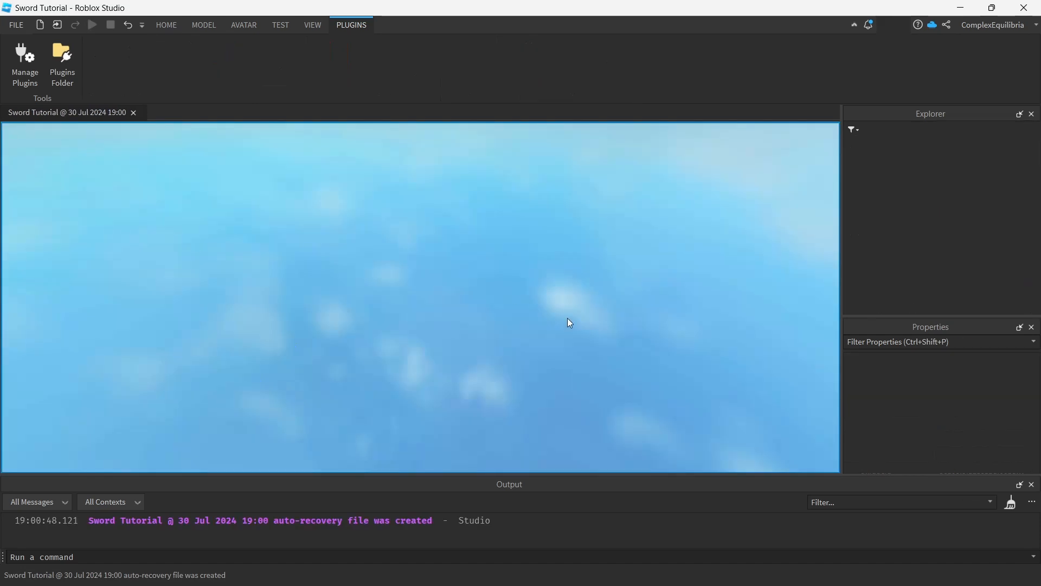
pyautogui.press('1')
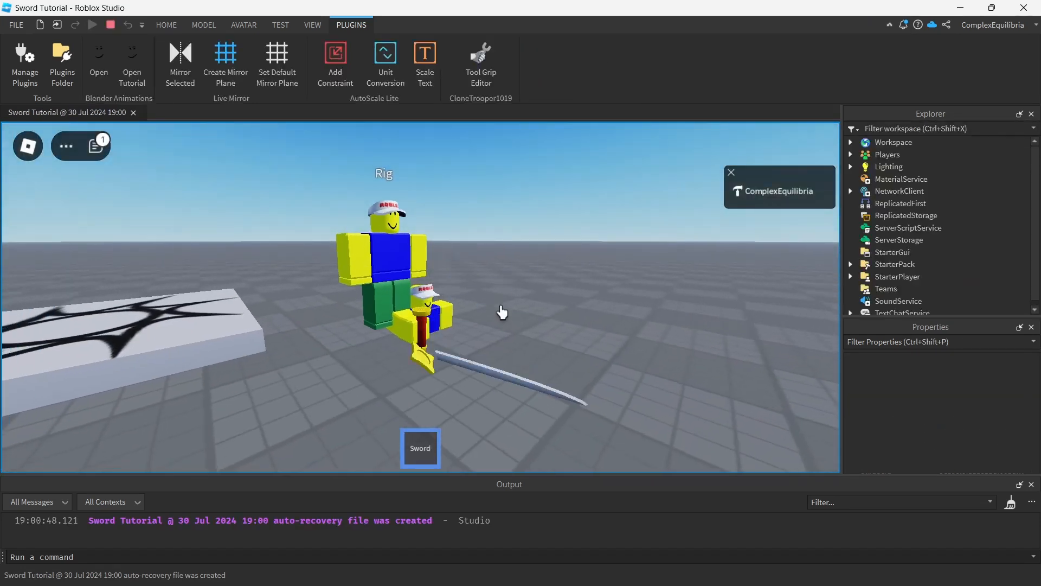
pyautogui.press('1')
pyautogui.press('1')
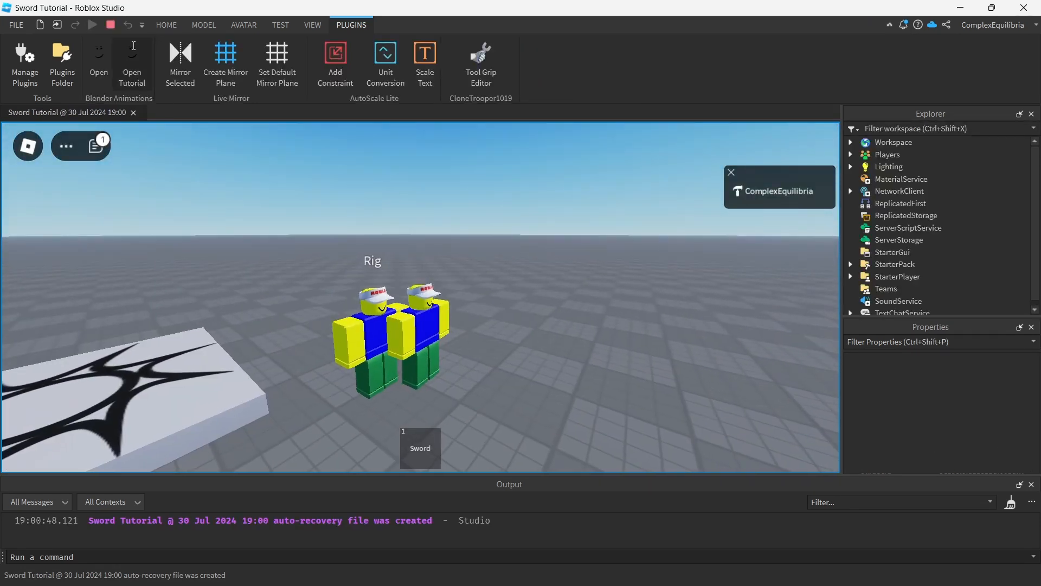
pyautogui.hotkey('shift', 'F5')
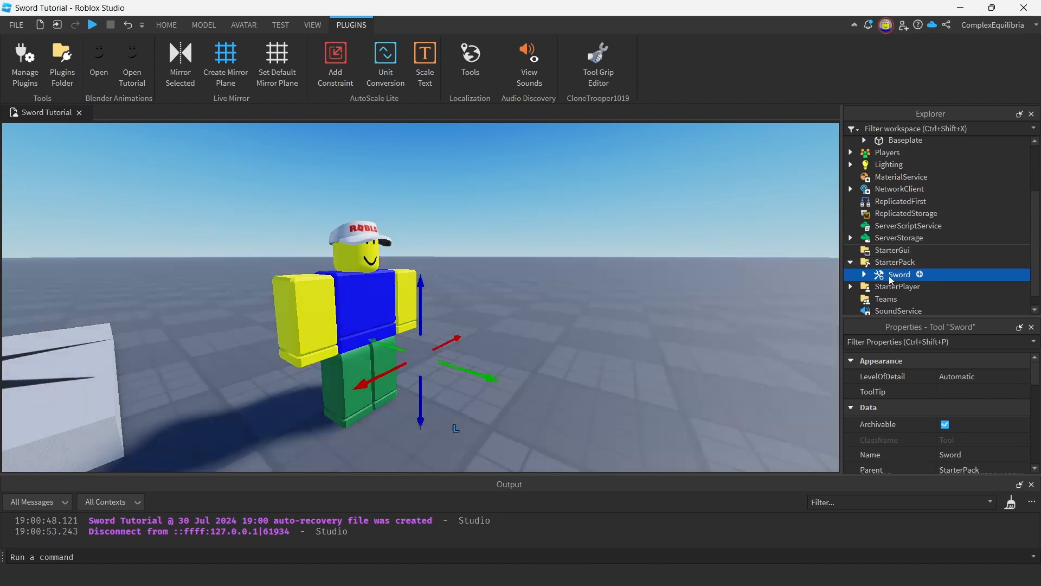
# Move the Sword tool back to the Workspace and add a WeldConstraint to its Cube part.
pyautogui.moveTo(896, 274); pyautogui.dragTo(895, 144)
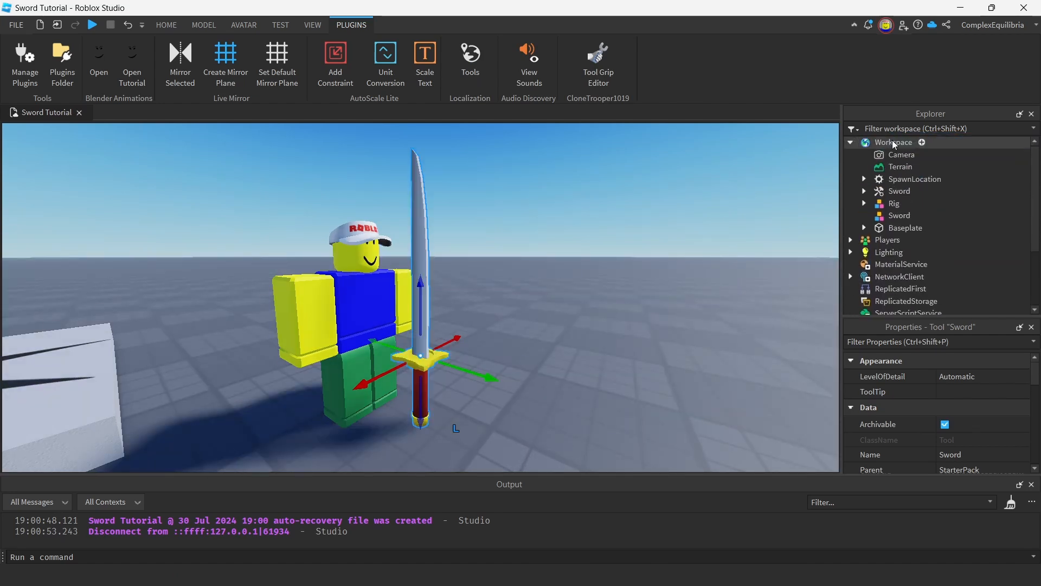
pyautogui.click(864, 192)
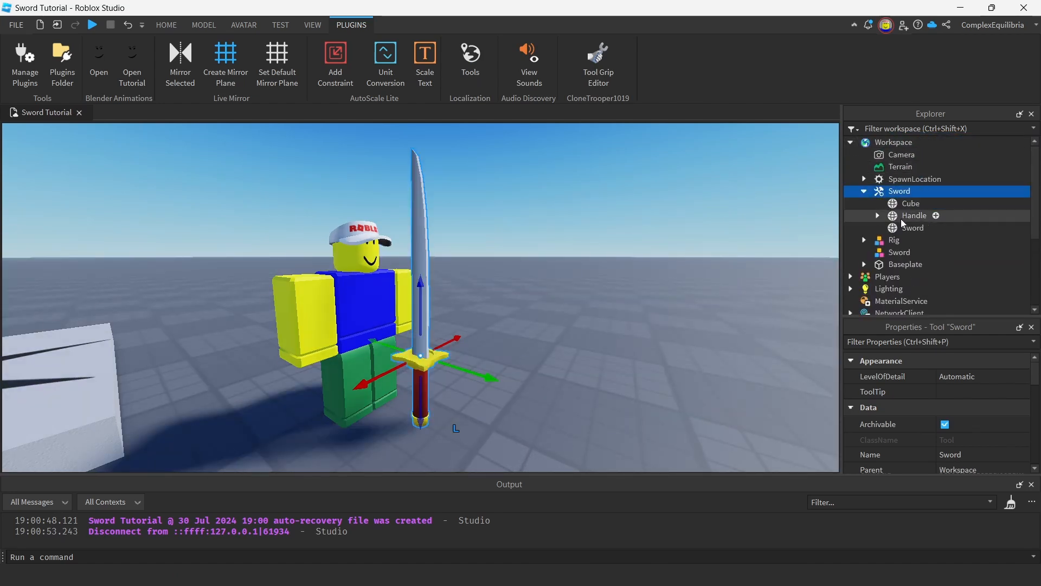
pyautogui.click(923, 205)
pyautogui.click(929, 205)
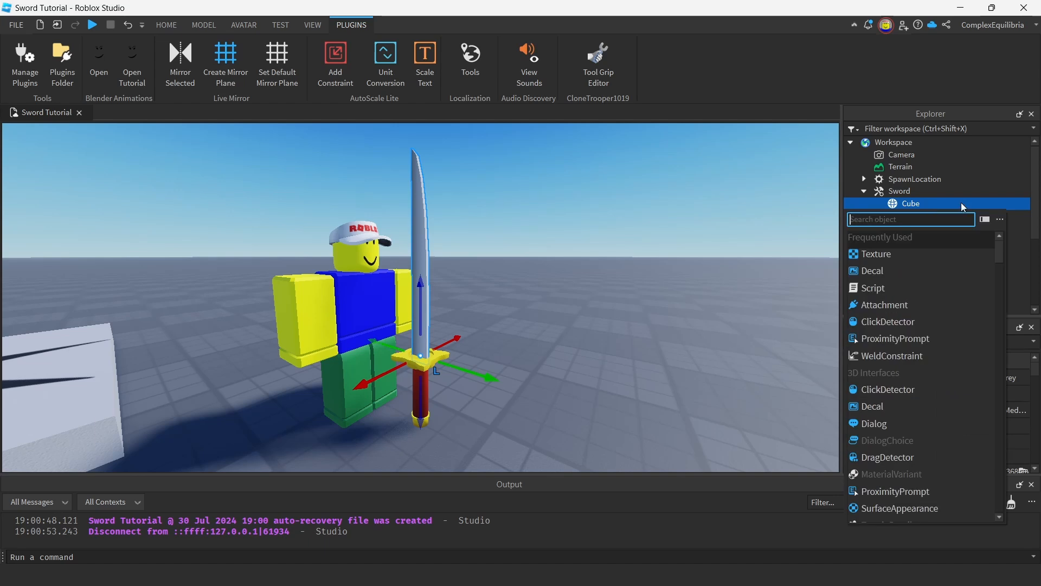
pyautogui.write('weld')
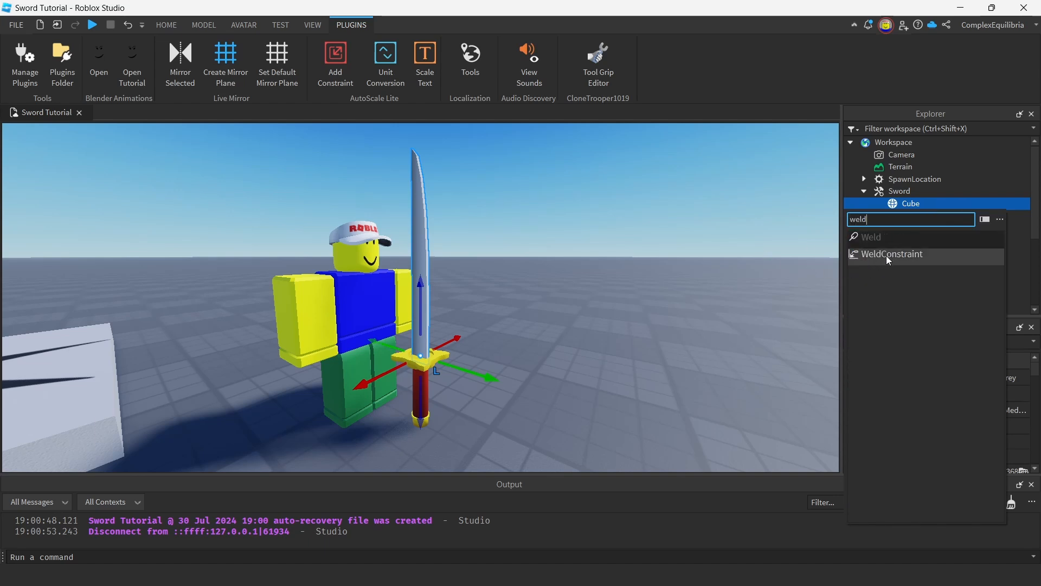
pyautogui.click(889, 255)
# Set the Cube's WeldConstraint to join Handle as Part0 and Cube as Part1.
pyautogui.scroll(-4, 969, 433)
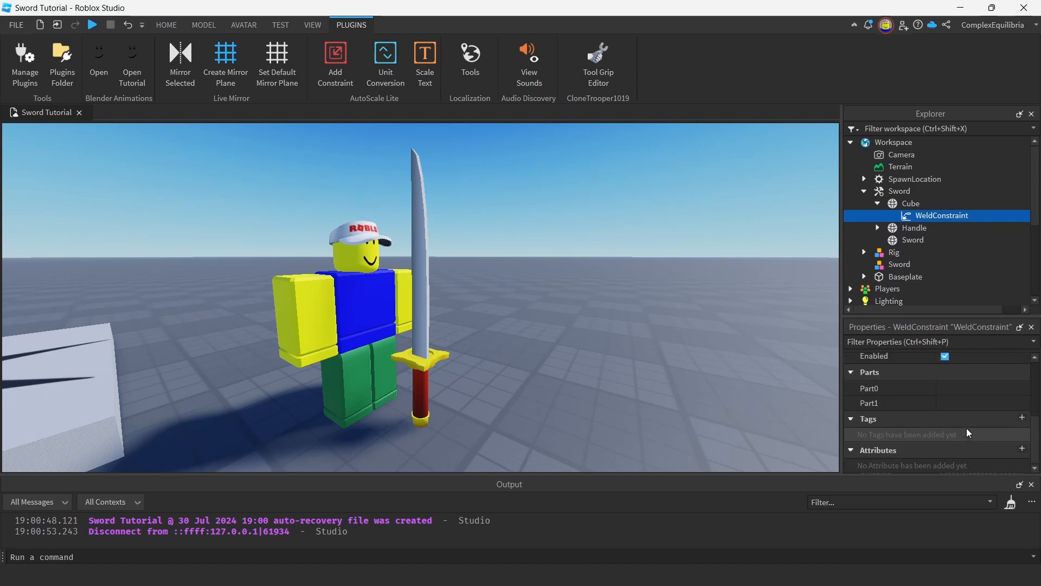
pyautogui.click(946, 391)
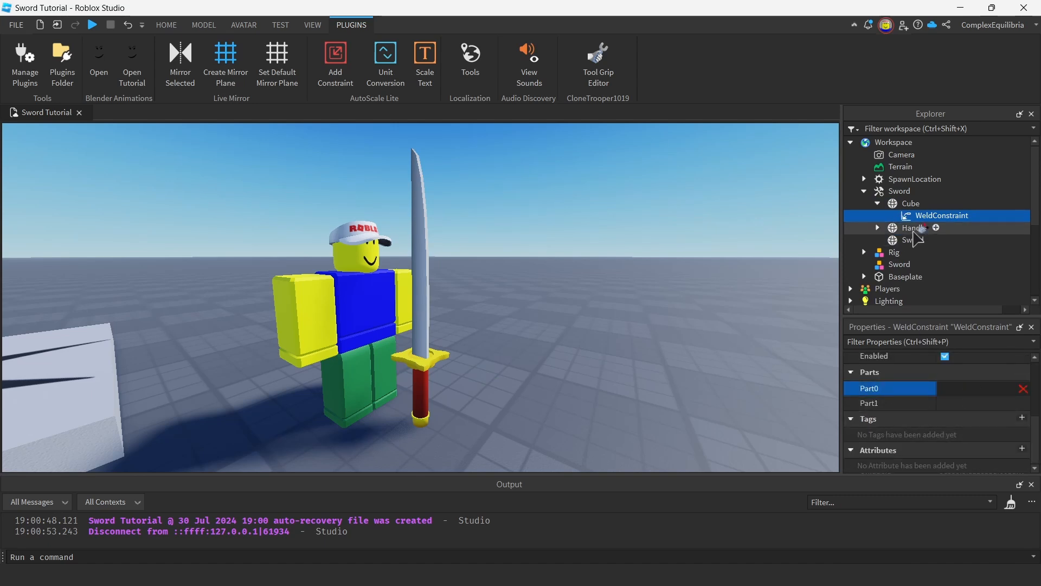
pyautogui.click(915, 228)
pyautogui.click(968, 402)
pyautogui.click(917, 204)
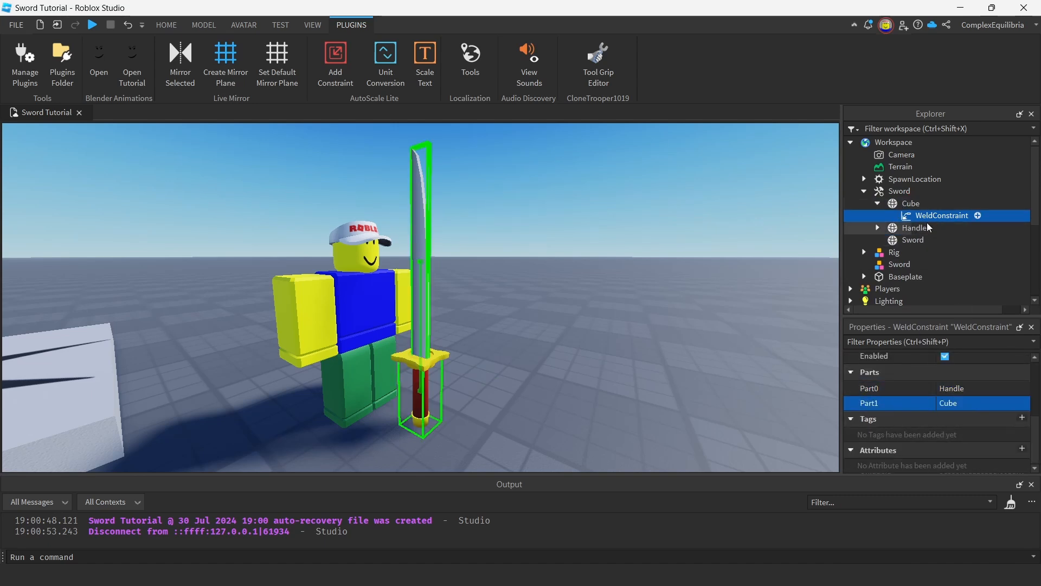
# Add a WeldConstraint to the Sword mesh part, joining Handle as Part0 and Sword as Part1.
pyautogui.click(911, 239)
pyautogui.click(933, 240)
pyautogui.write('weld')
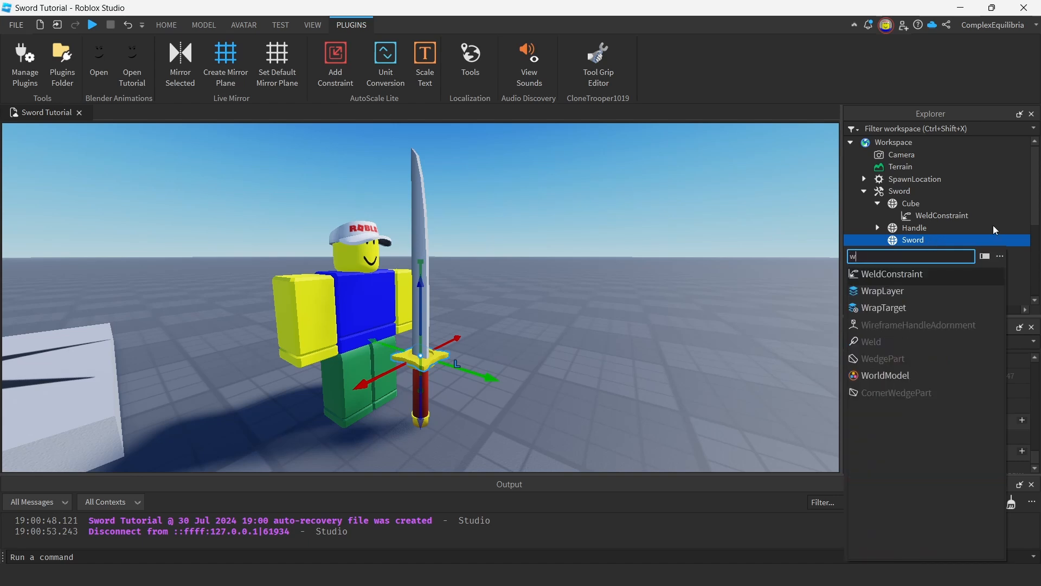
pyautogui.click(911, 274)
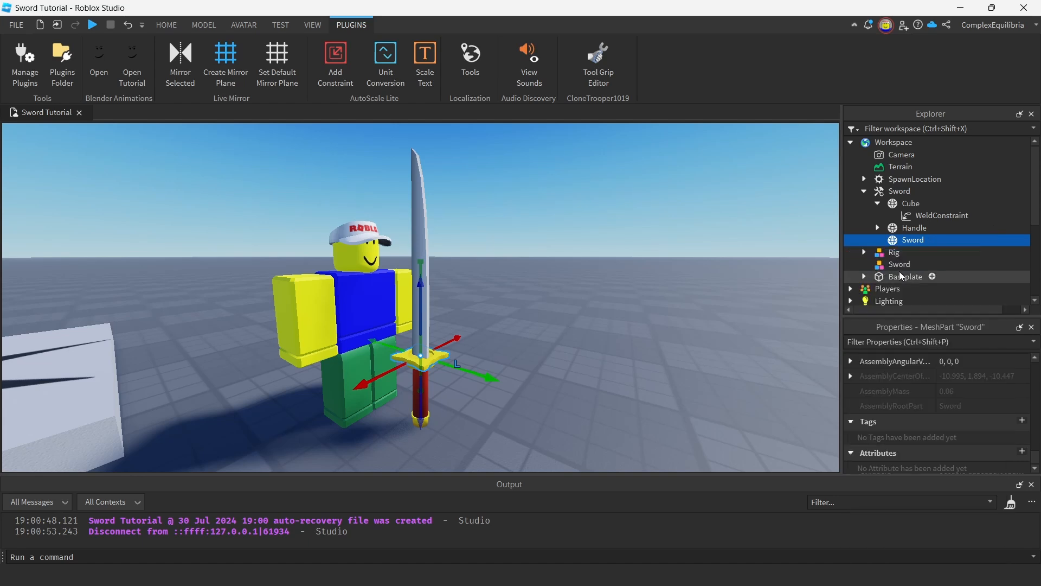
pyautogui.click(947, 408)
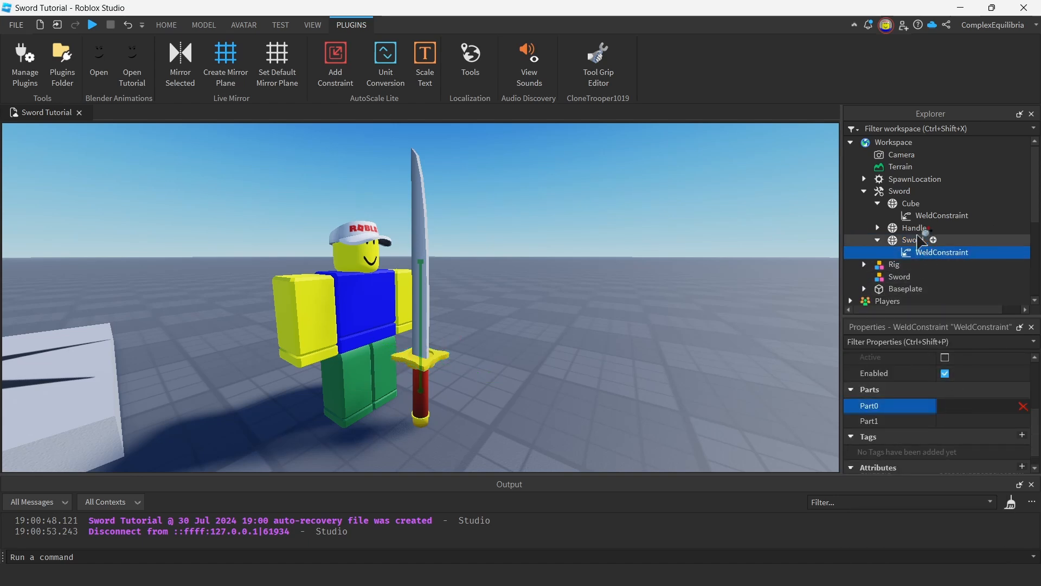
pyautogui.click(915, 227)
pyautogui.click(981, 420)
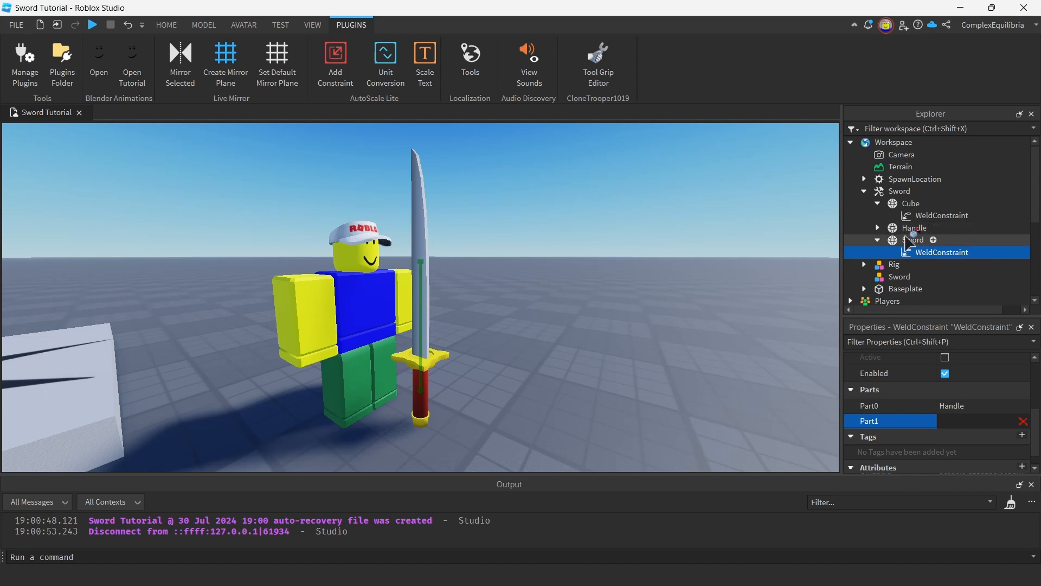
pyautogui.click(913, 240)
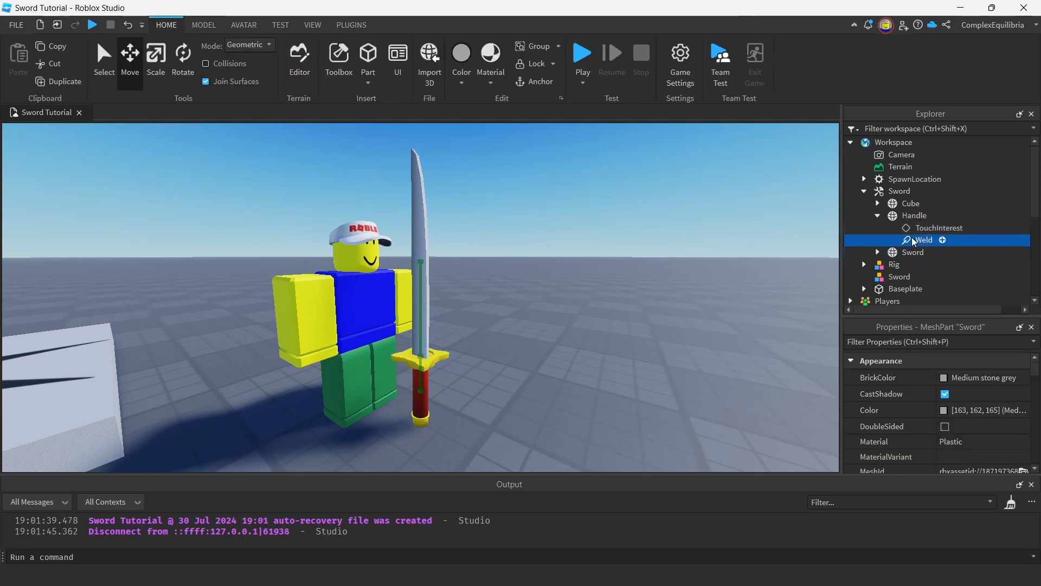
# Delete the TouchInterest and Weld objects from the tool's Handle.
pyautogui.click(938, 228)
pyautogui.keyDown('shift'); pyautogui.click(921, 240); pyautogui.keyUp('shift')
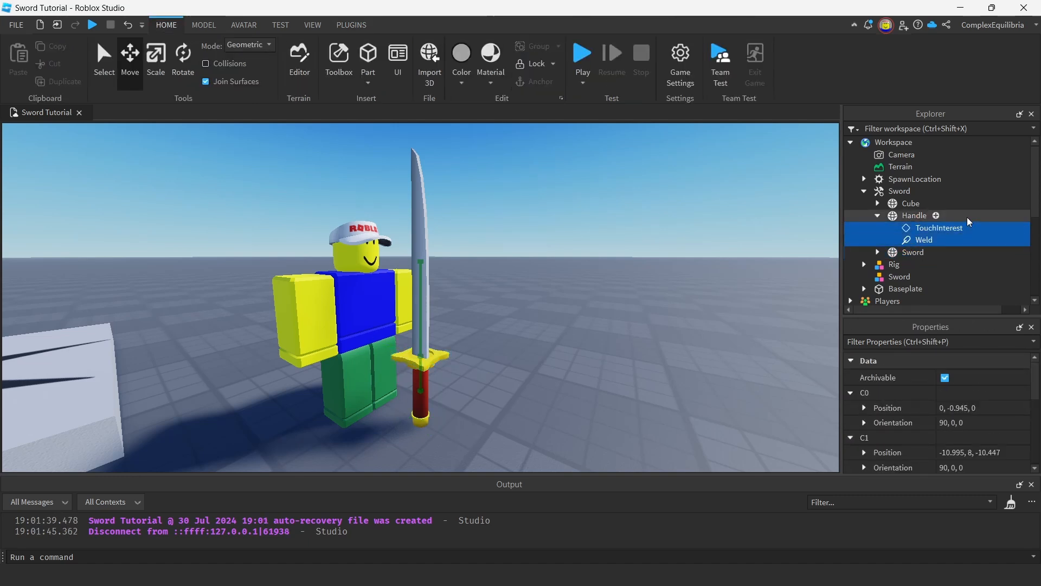
pyautogui.press('Delete')
# Move the Sword tool into StarterPack and playtest walking with the sword equipped before ending the test.
pyautogui.click(864, 191)
pyautogui.moveTo(885, 192); pyautogui.dragTo(934, 255)
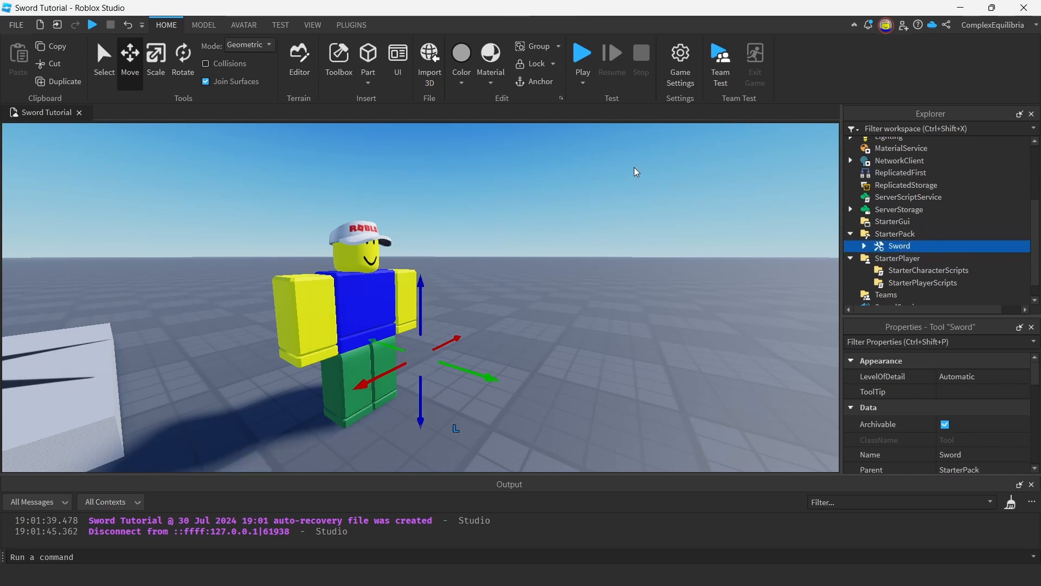
pyautogui.press('F5')
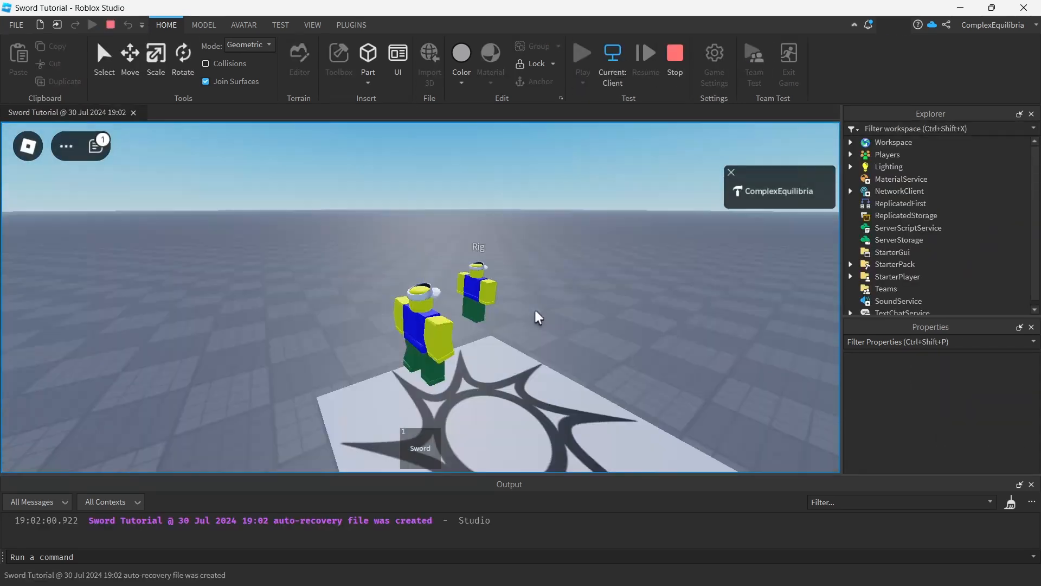
pyautogui.press('1')
pyautogui.press('d')
pyautogui.moveTo(536, 318); pyautogui.dragTo(536, 318, button='right')
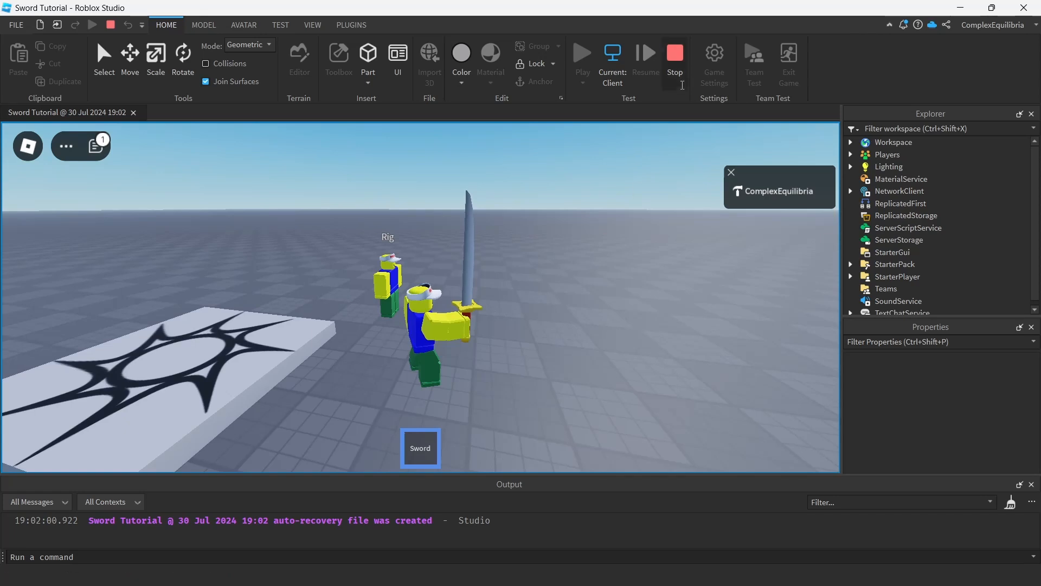
pyautogui.hotkey('shift', 'F5')
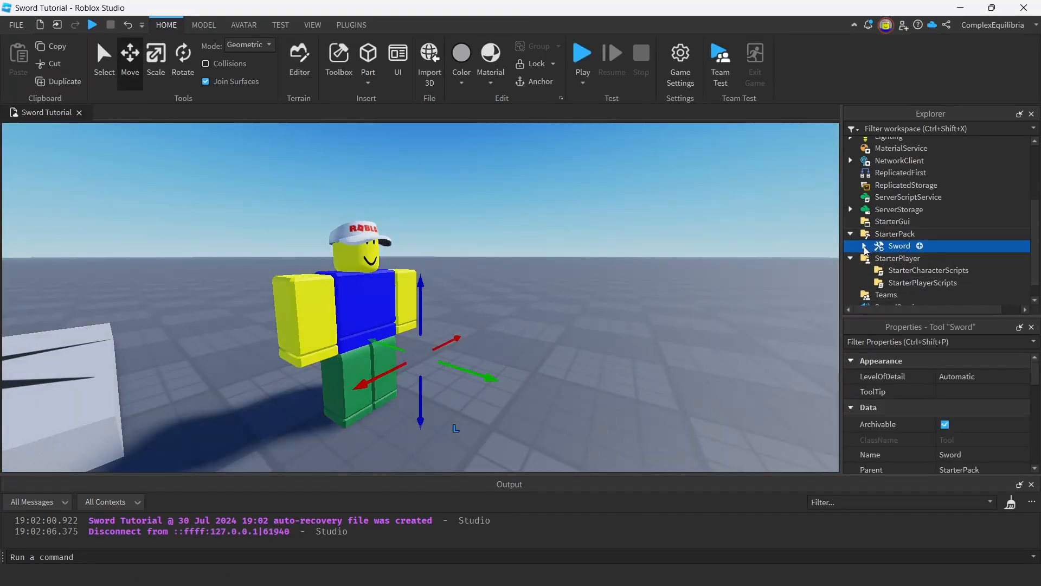
# Open the Animation Editor for the Rig and widen its pane.
pyautogui.doubleClick(899, 245)
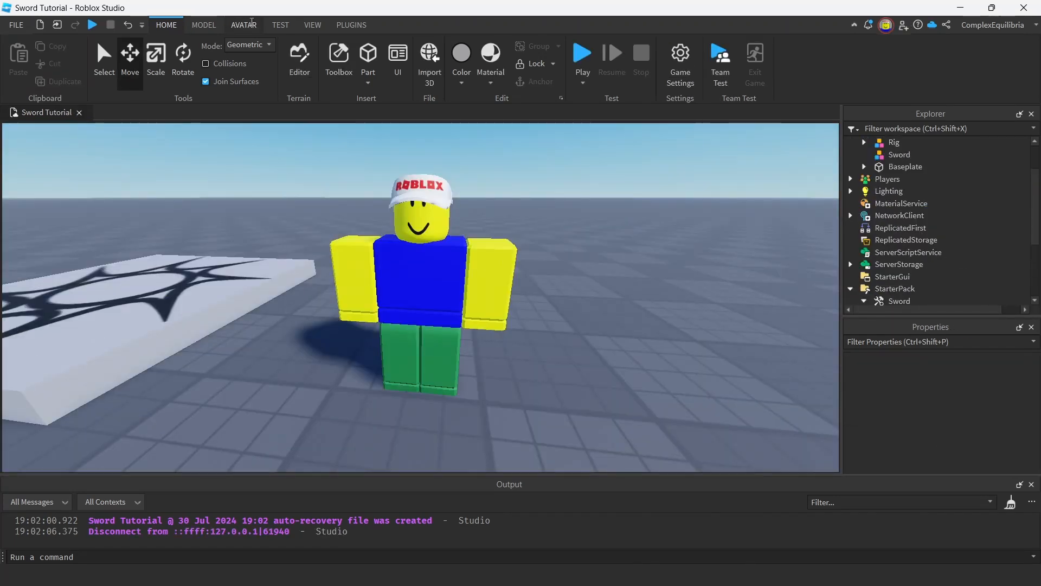
pyautogui.click(243, 25)
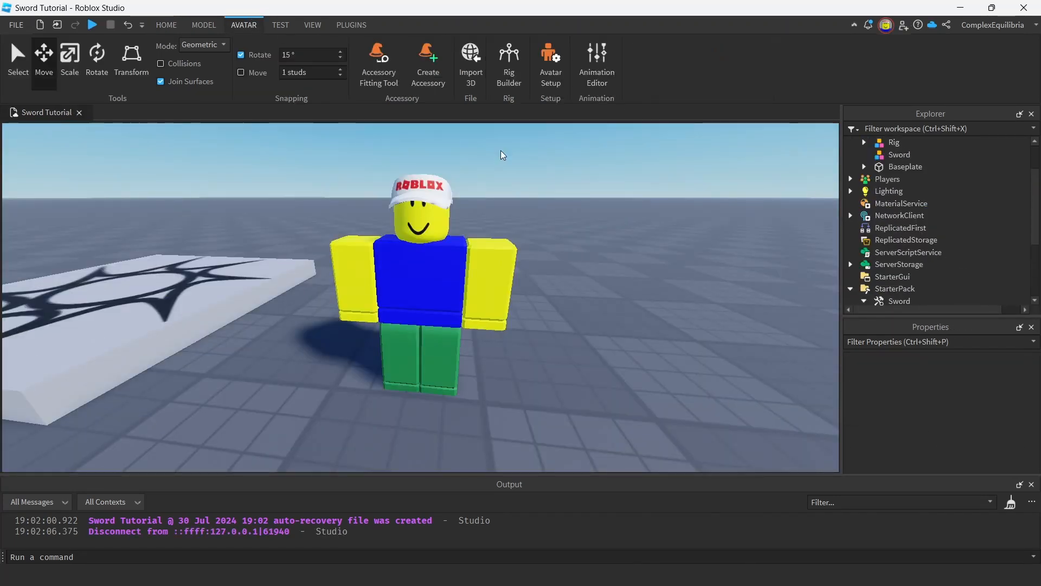
pyautogui.click(597, 65)
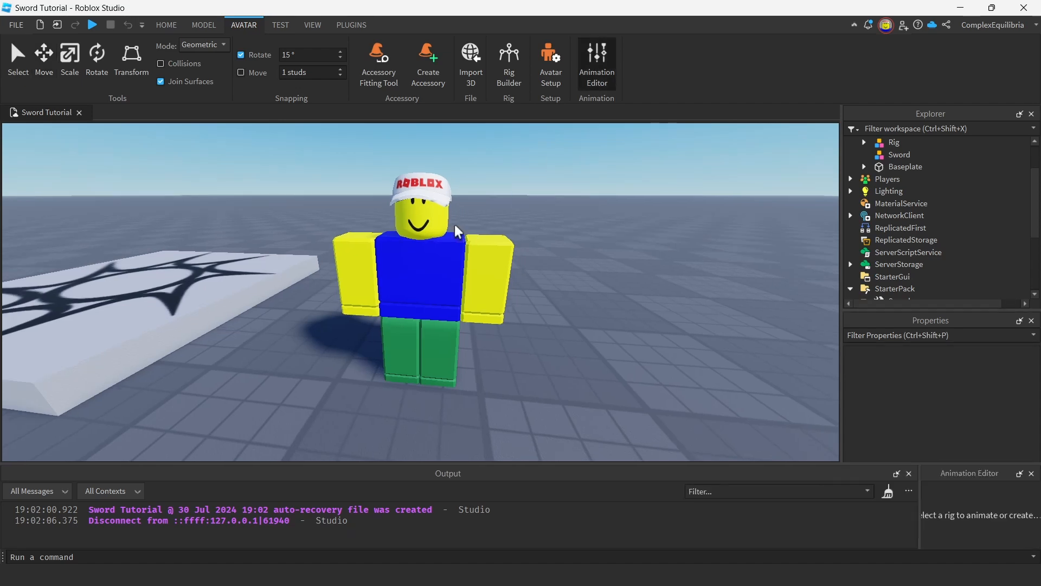
pyautogui.click(420, 260)
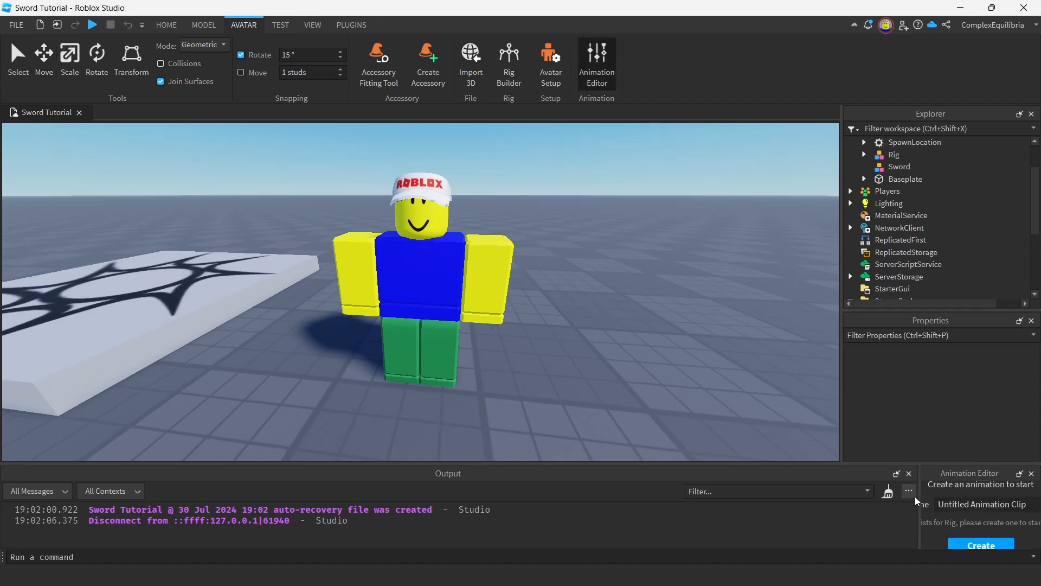
pyautogui.moveTo(917, 502); pyautogui.dragTo(450, 404)
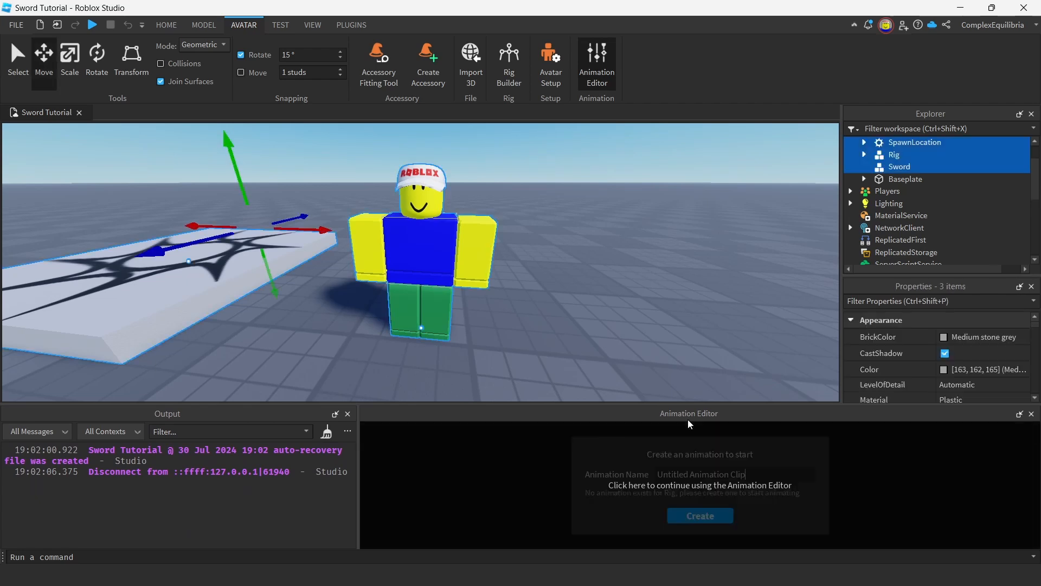
# Enlarge the Animation Editor and create a new sword attack animation for the Rig.
pyautogui.click(607, 474)
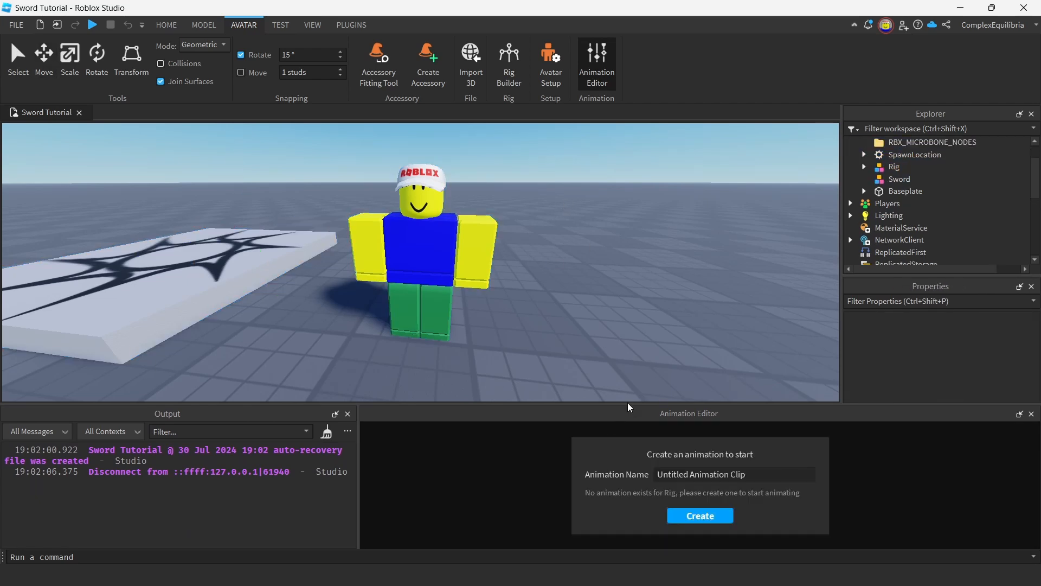
pyautogui.moveTo(628, 407); pyautogui.dragTo(629, 369)
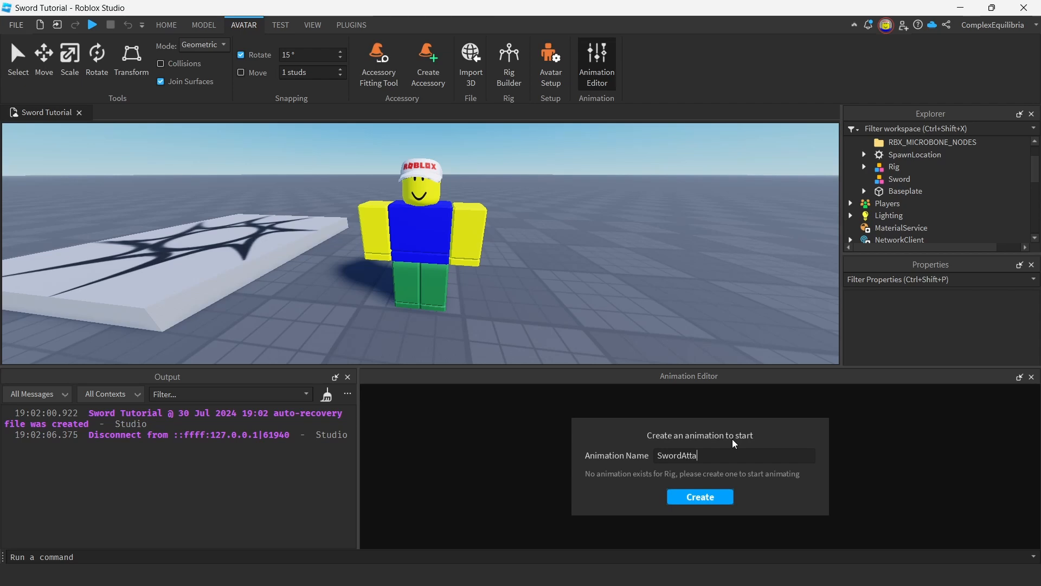
pyautogui.press('Return')
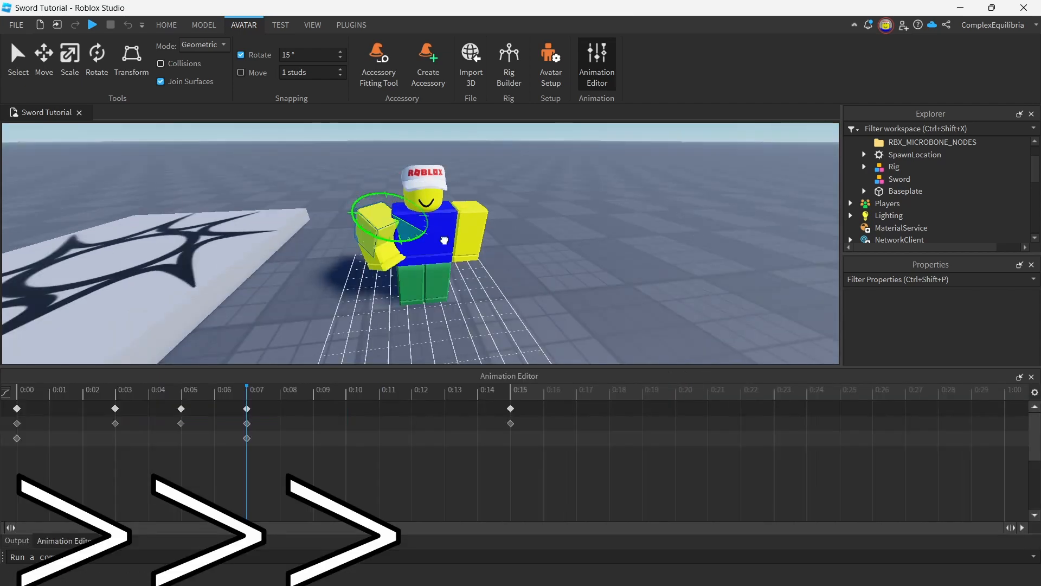
# Pose the rig's right arm at 0:07 and rotate its upper torso at 0:03.
pyautogui.moveTo(519, 303); pyautogui.dragTo(466, 296, button='right')
pyautogui.moveTo(17, 392); pyautogui.dragTo(242, 432)
pyautogui.click(115, 391)
pyautogui.moveTo(430, 262); pyautogui.dragTo(432, 249)
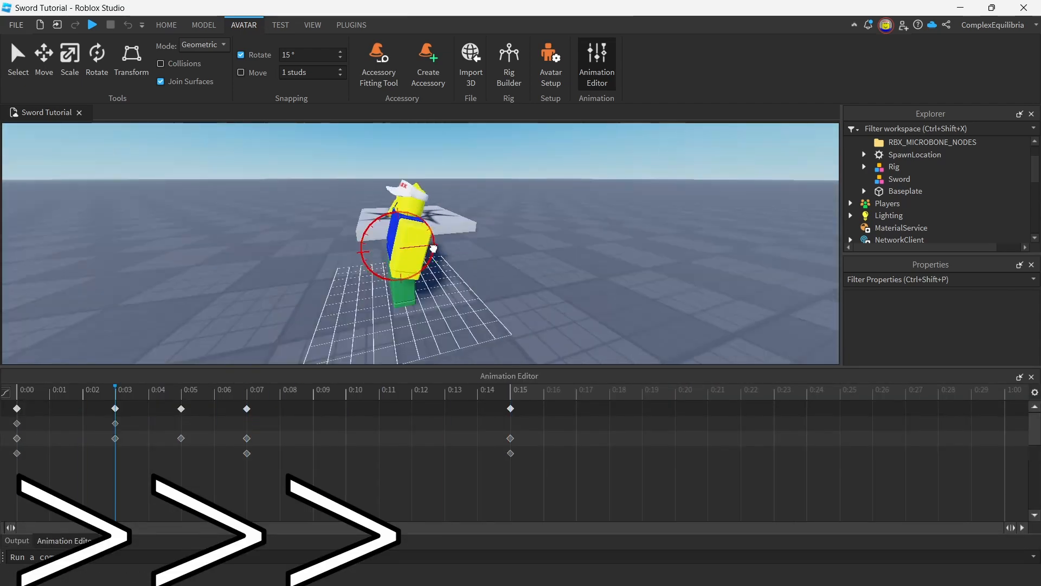
# Keyframe the rig's head rotation at 0:03, 0:04, 0:07 and 0:15, and play the animation.
pyautogui.click(407, 206)
pyautogui.click(148, 391)
pyautogui.click(247, 391)
pyautogui.moveTo(442, 208); pyautogui.dragTo(437, 193)
pyautogui.moveTo(247, 392); pyautogui.dragTo(502, 420)
pyautogui.press('space')
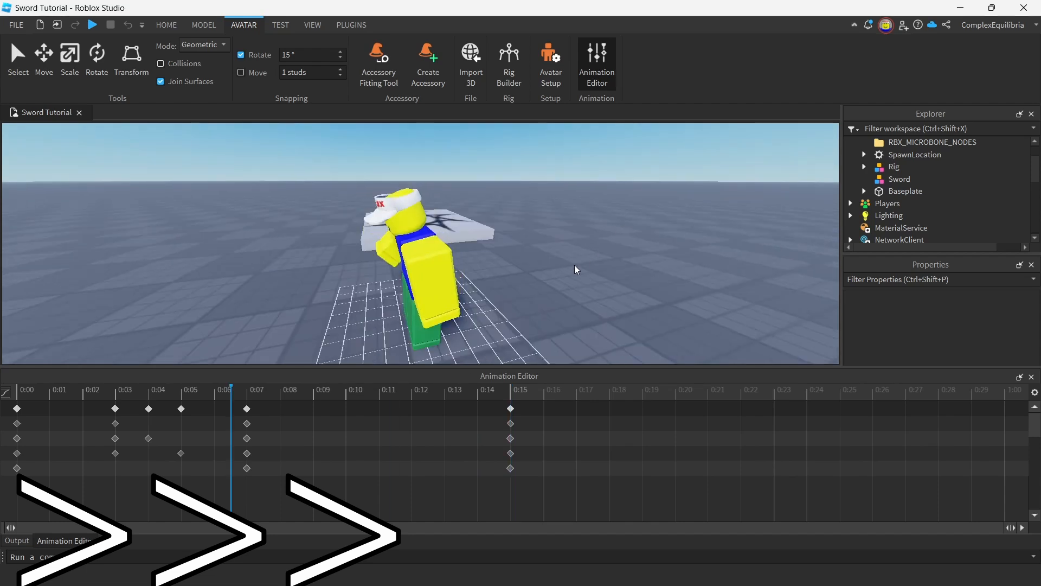
# Pose the rig's left upper and lower arm with keyframes at 0:03, 0:07 and 0:15.
pyautogui.scroll(-3, 576, 269)
pyautogui.moveTo(229, 391); pyautogui.dragTo(103, 428)
pyautogui.click(510, 391)
pyautogui.click(361, 296)
pyautogui.moveTo(247, 391); pyautogui.dragTo(510, 391)
pyautogui.moveTo(428, 330); pyautogui.dragTo(472, 330, button='right')
# Rearrange the Animation Editor beside the Output, preview the sword attack animation and turn off its looping.
pyautogui.moveTo(109, 376); pyautogui.dragTo(523, 477)
pyautogui.moveTo(42, 543); pyautogui.dragTo(189, 466)
pyautogui.scroll(-1, 590, 298)
pyautogui.press('space')
pyautogui.moveTo(590, 298); pyautogui.dragTo(590, 297, button='right')
pyautogui.press('w')
pyautogui.press('s')
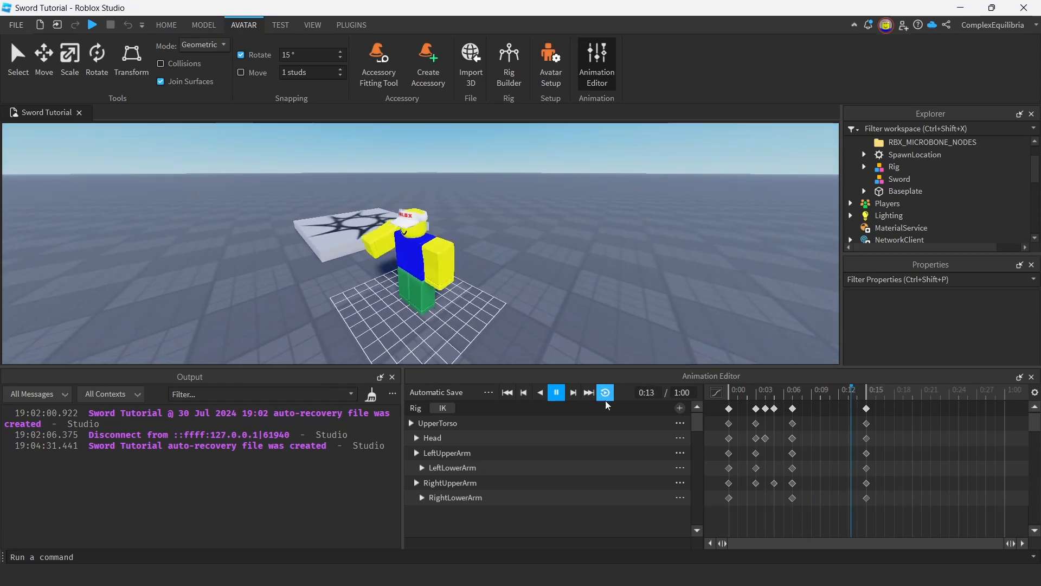
pyautogui.click(605, 393)
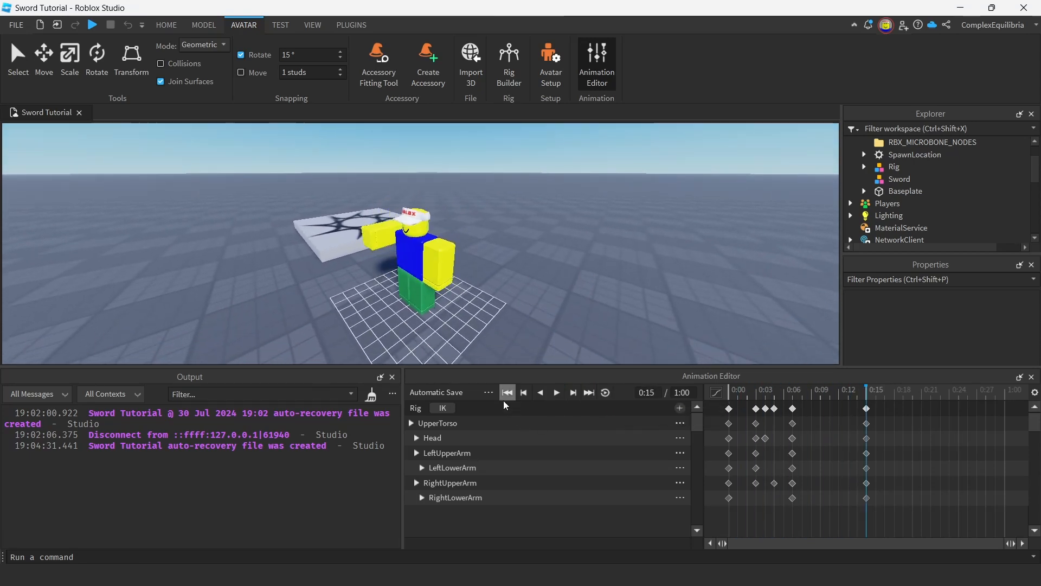
# Publish the animation to Roblox as a development item titled Sword Attack Animation.
pyautogui.click(491, 395)
pyautogui.click(507, 466)
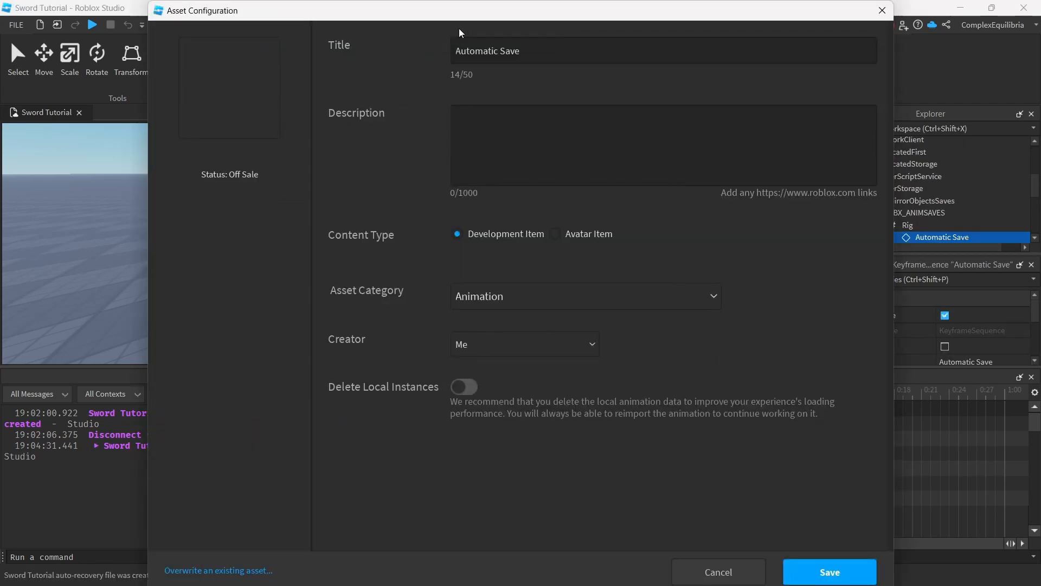
pyautogui.click(488, 51)
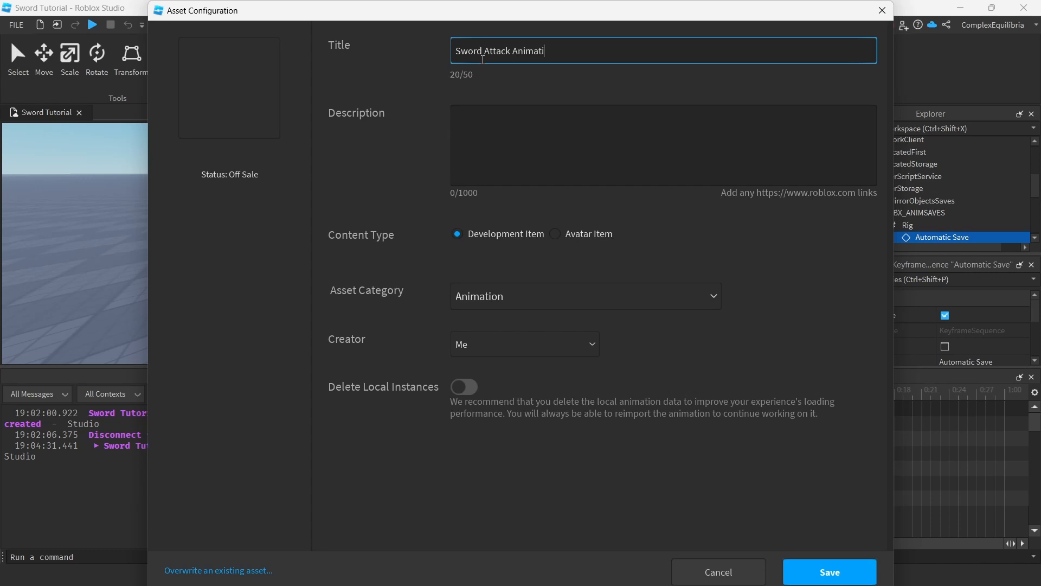
pyautogui.click(825, 567)
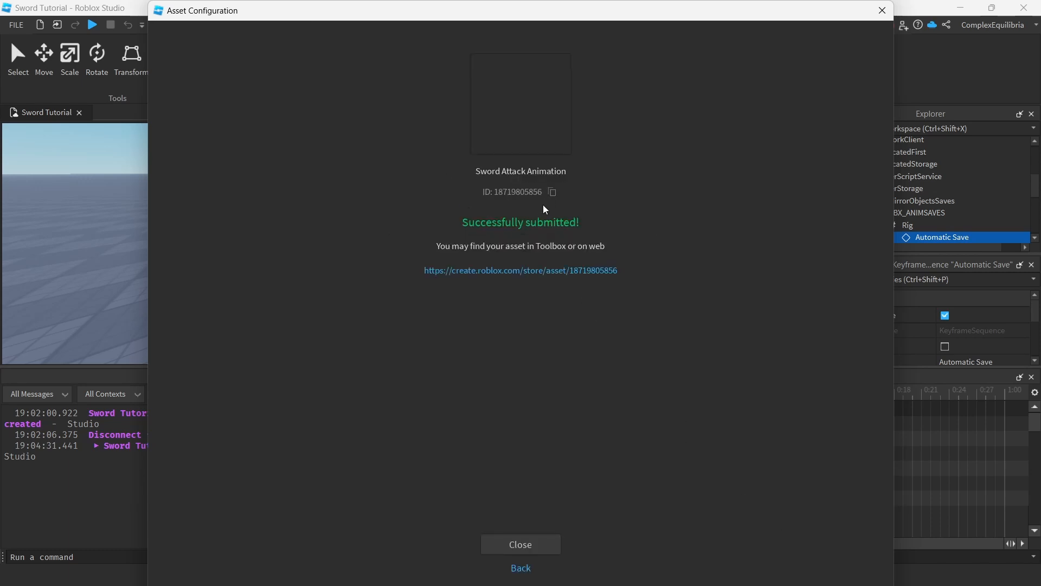
# Copy the published animation's asset ID and close the Animation Editor.
pyautogui.click(551, 192)
pyautogui.click(520, 544)
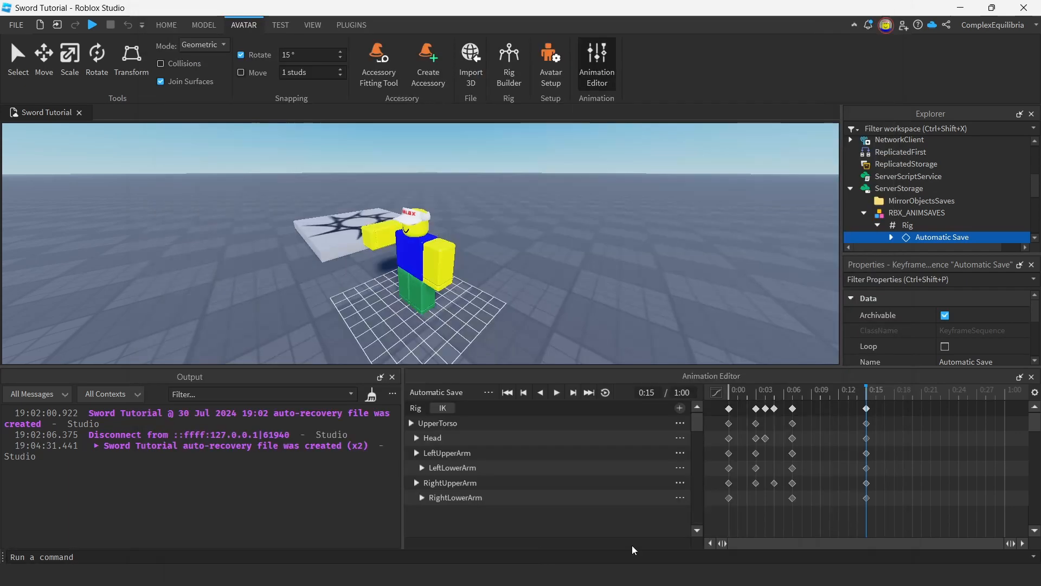
pyautogui.click(1031, 376)
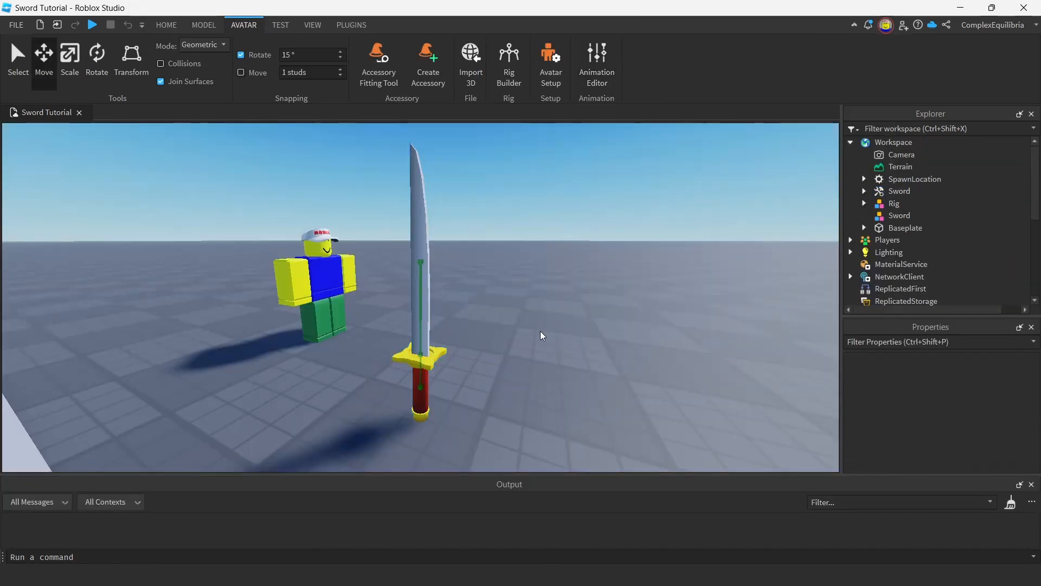
# Add a Script to the Sword tool in the Workspace.
pyautogui.click(922, 194)
pyautogui.write('script')
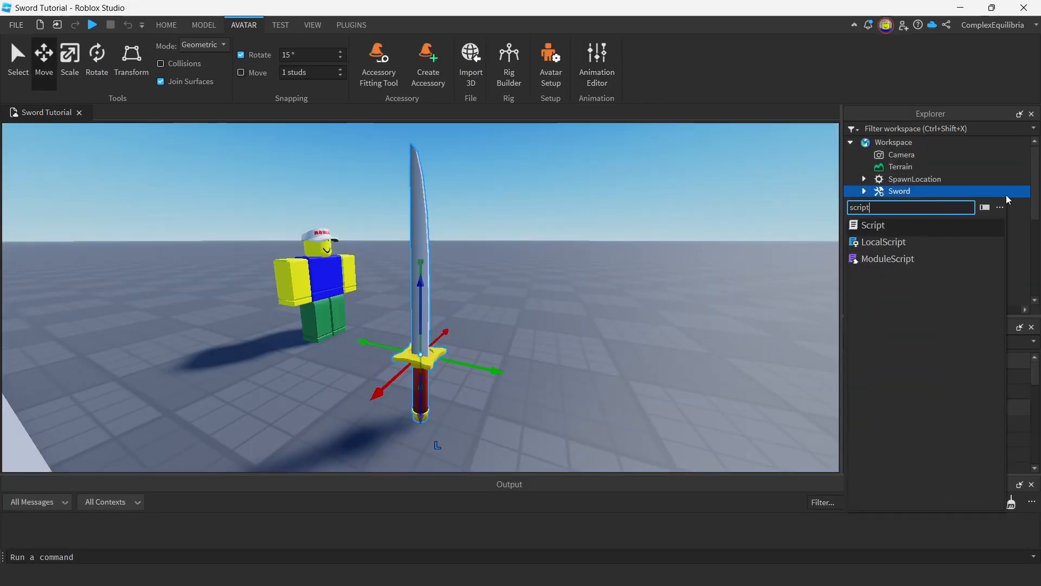
pyautogui.press('Return')
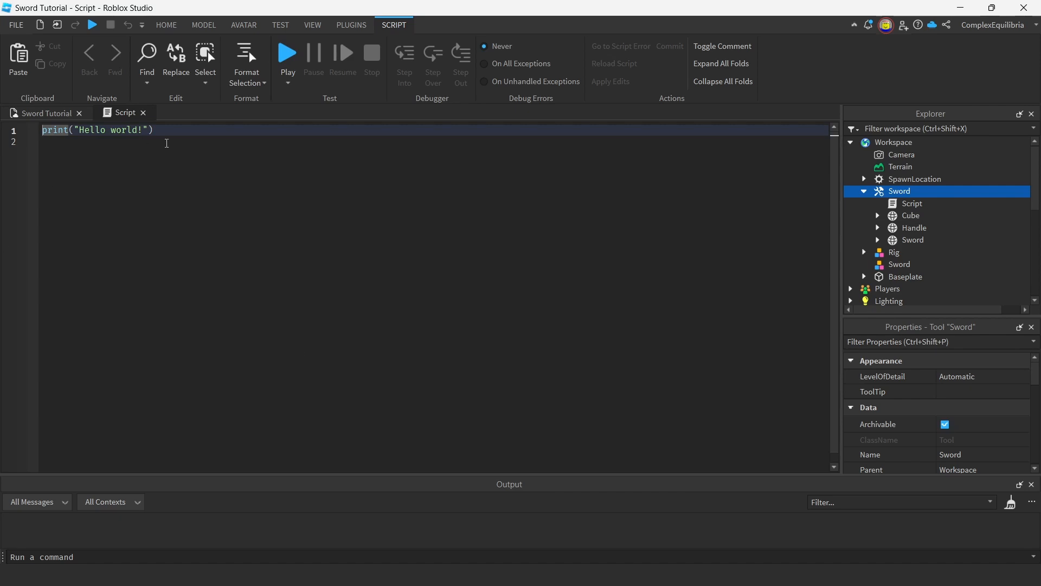
# Replace the default print line with the copied asset ID and paste the sword's attack and damage code below it.
pyautogui.moveTo(167, 144); pyautogui.dragTo(43, 131)
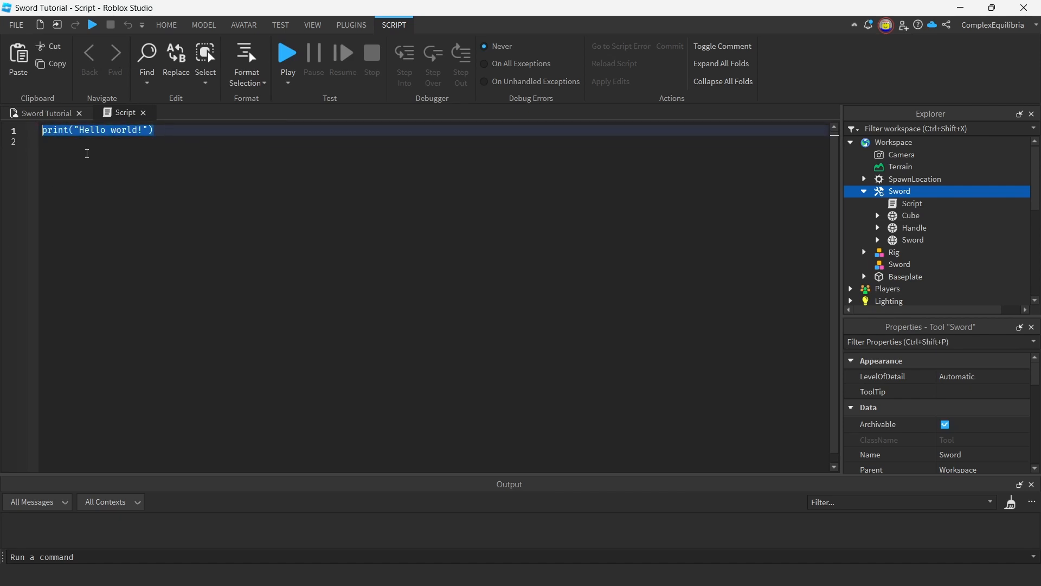
pyautogui.hotkey('ctrl', 'v')
pyautogui.press('Return')
pyautogui.press('Return')
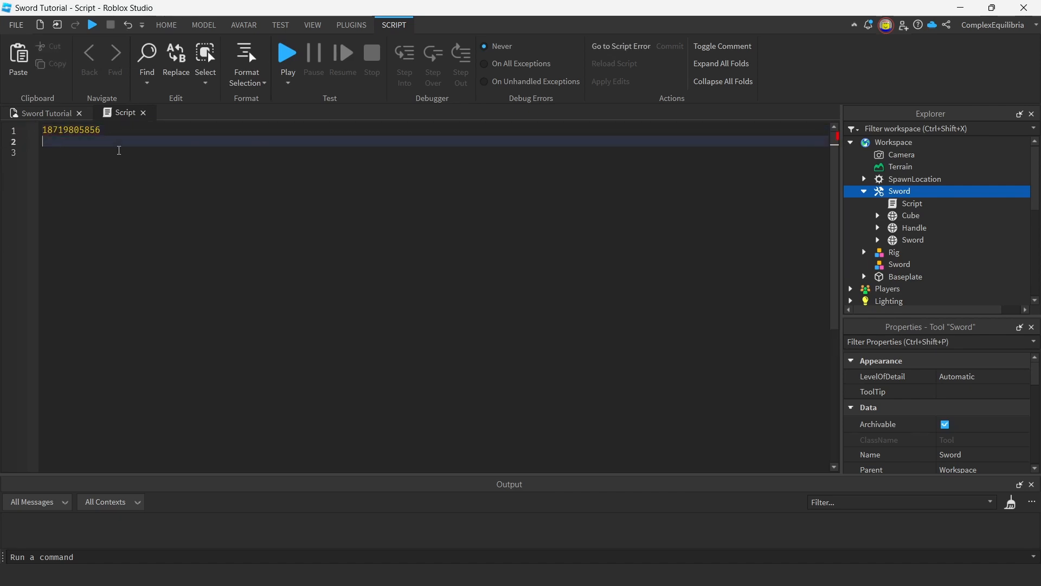
pyautogui.hotkey('ctrl', 'v')
pyautogui.doubleClick(61, 130)
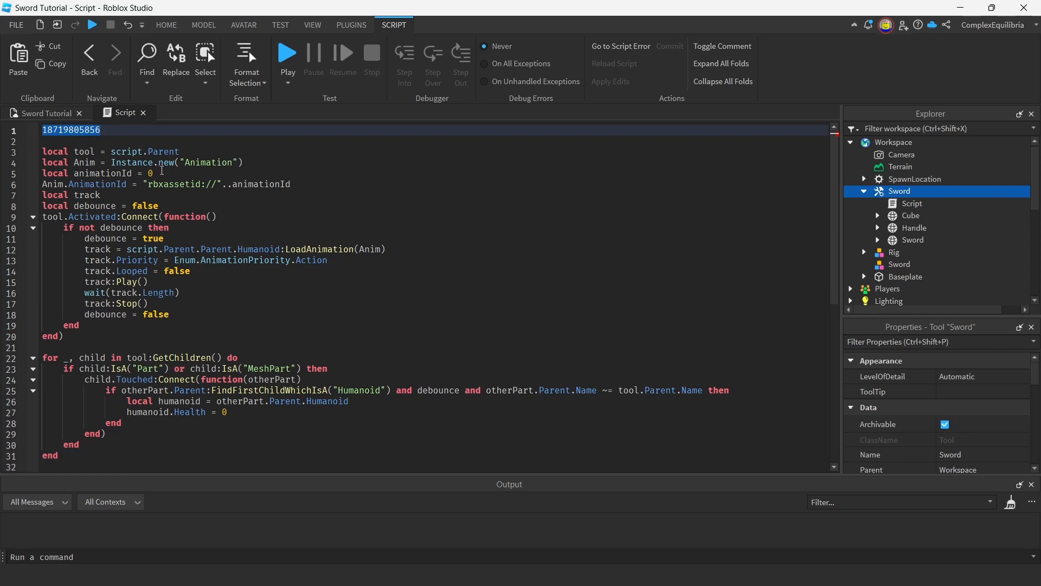
pyautogui.doubleClick(150, 173)
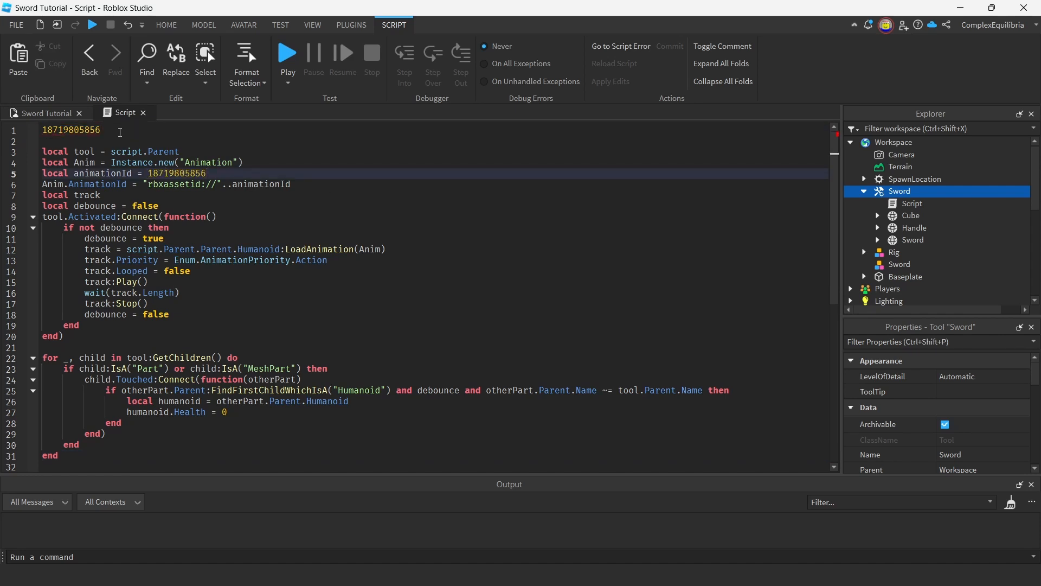
pyautogui.moveTo(120, 132); pyautogui.dragTo(30, 129)
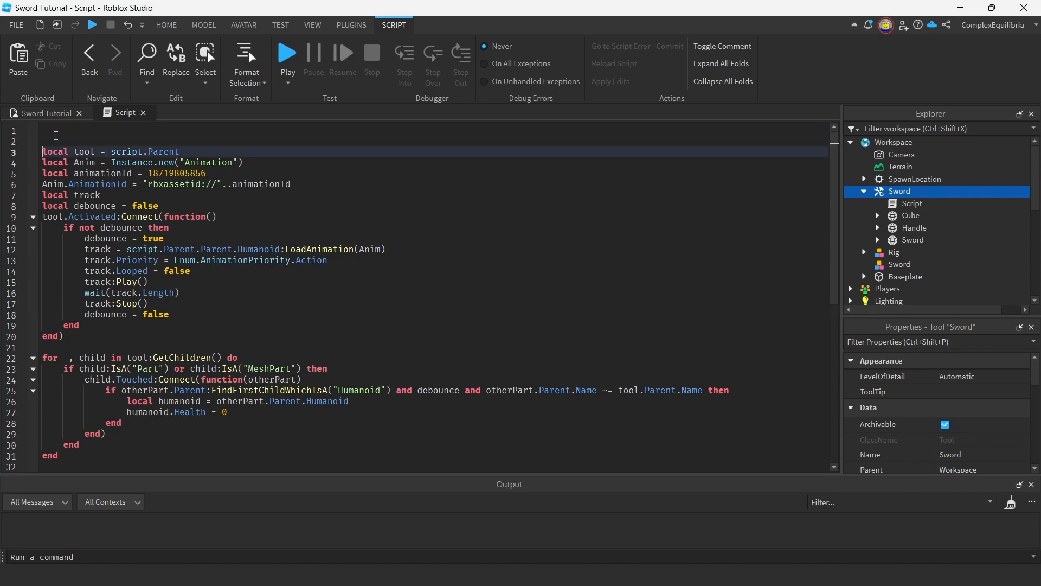
pyautogui.press('Delete')
pyautogui.press('Delete')
pyautogui.click(143, 113)
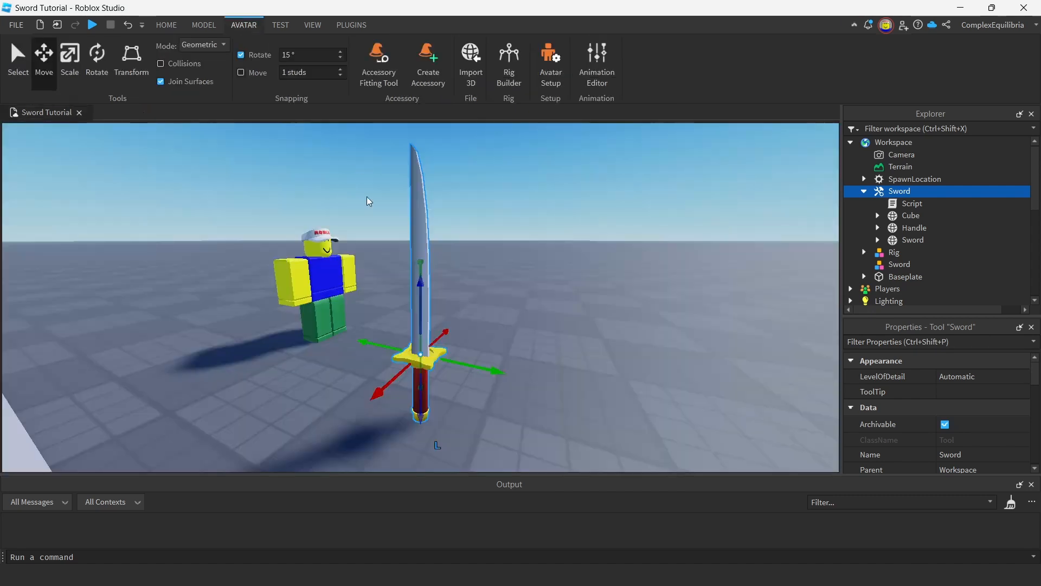
# Move the scripted Sword tool from the Workspace into StarterPack.
pyautogui.click(864, 191)
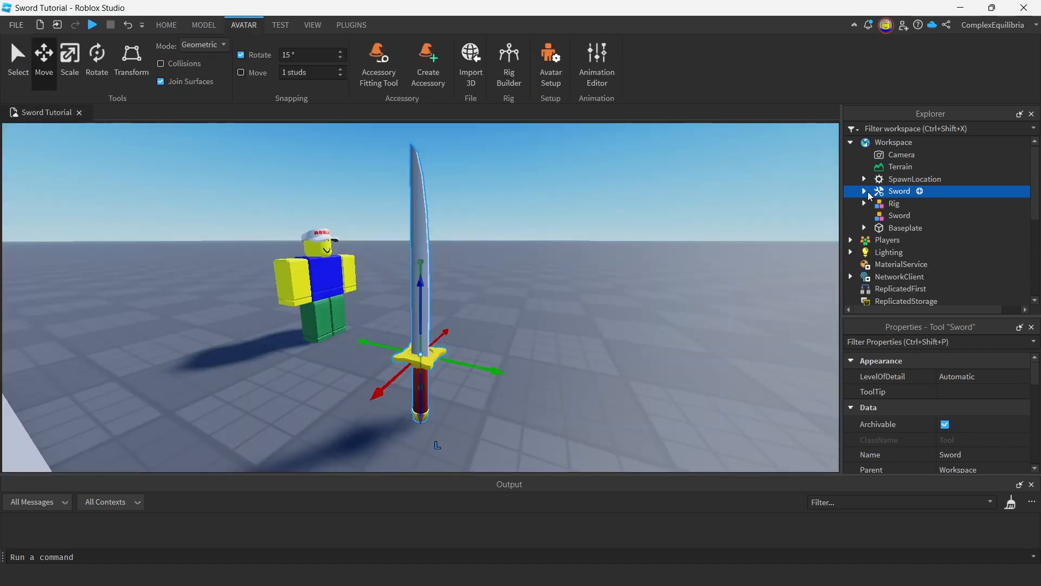
pyautogui.moveTo(895, 192); pyautogui.dragTo(910, 225)
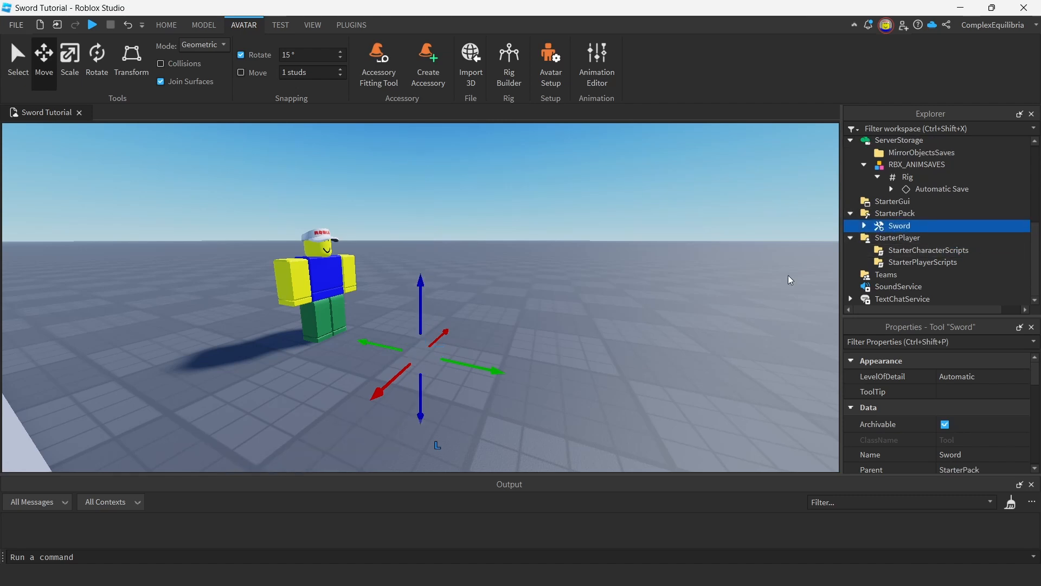
# Playtest the place with the Sword equipped and swing it repeatedly while moving around to check the attack animation.
pyautogui.click(93, 25)
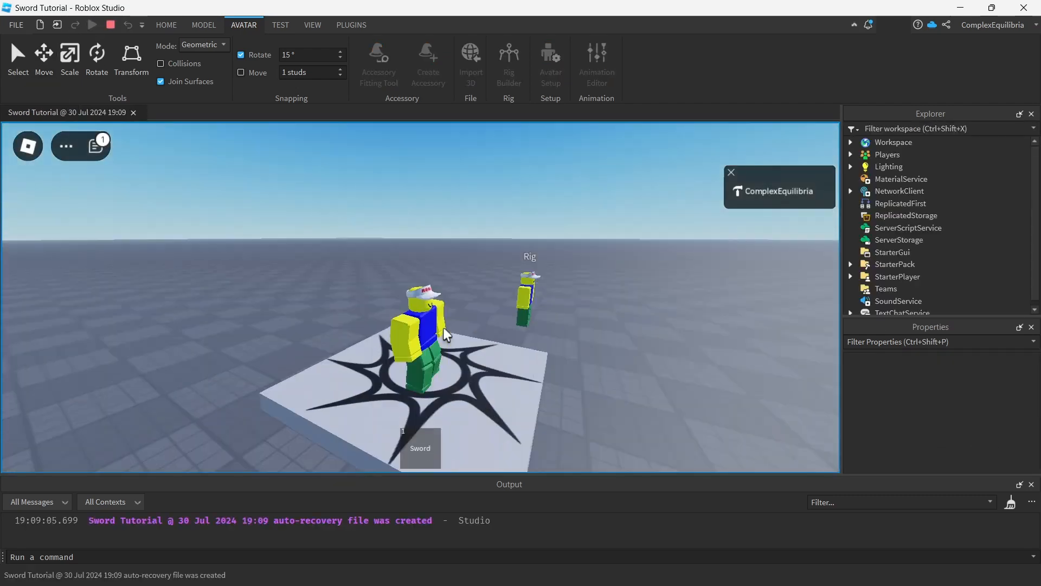
pyautogui.press('1')
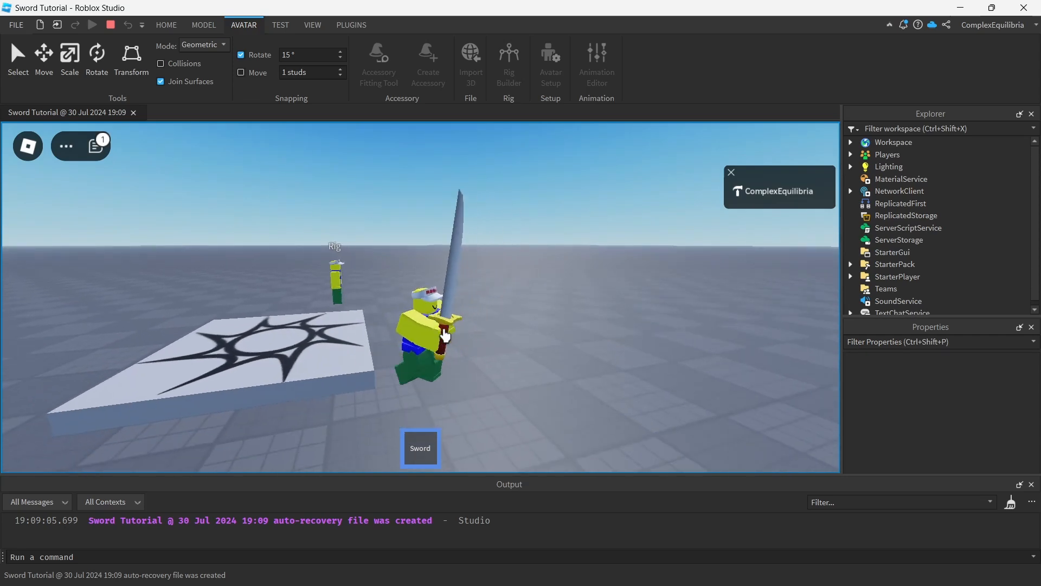
pyautogui.click(501, 347)
pyautogui.click(478, 350)
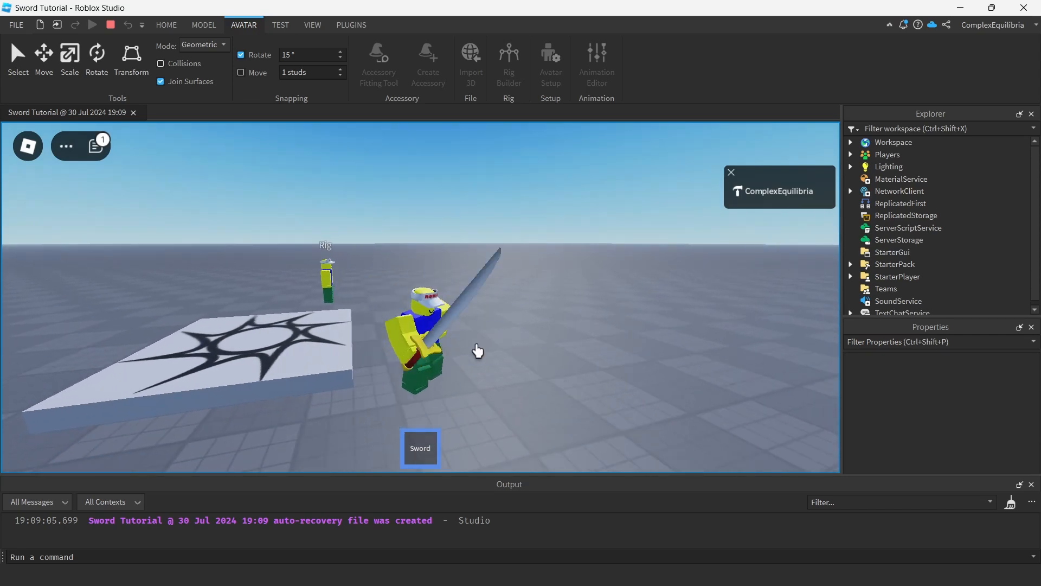
pyautogui.click(498, 346)
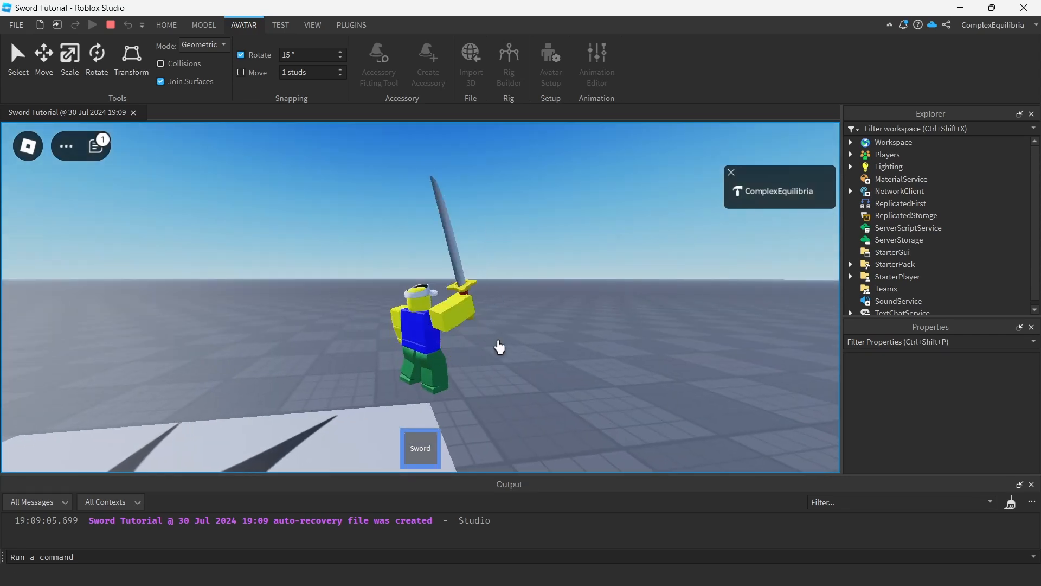
pyautogui.click(499, 346)
pyautogui.press('w')
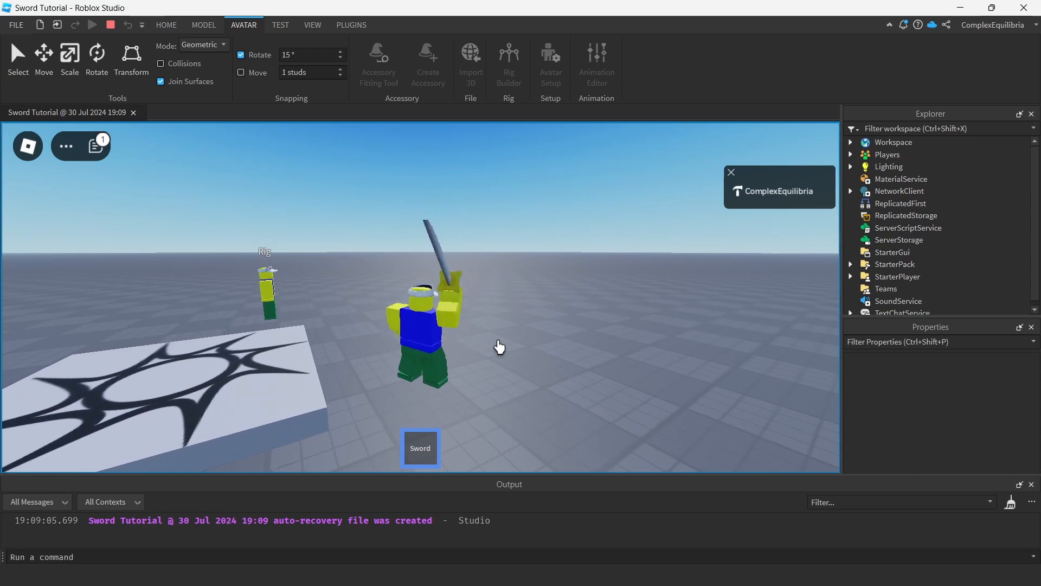
pyautogui.click(499, 347)
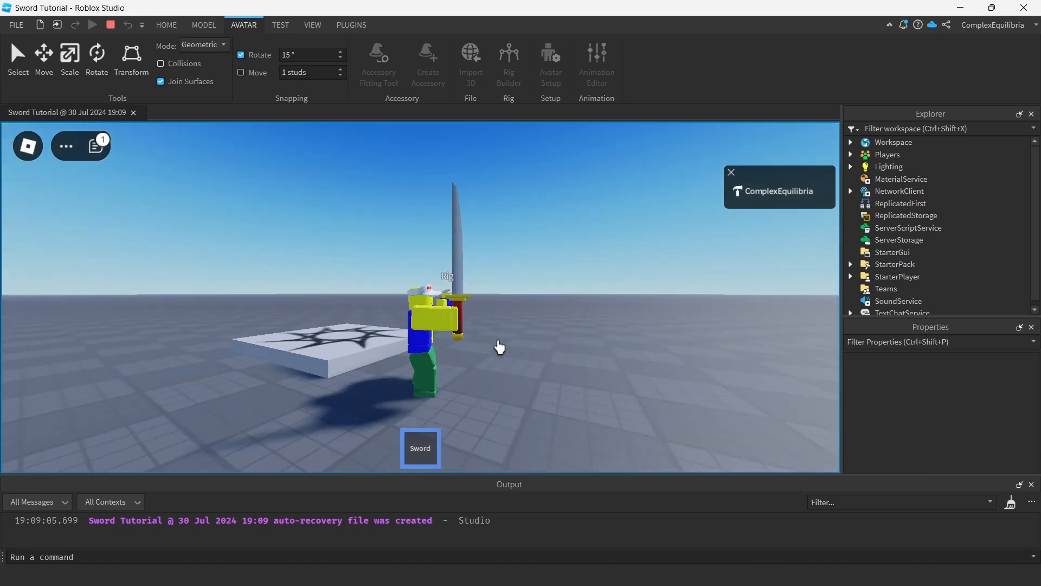
pyautogui.click(488, 348)
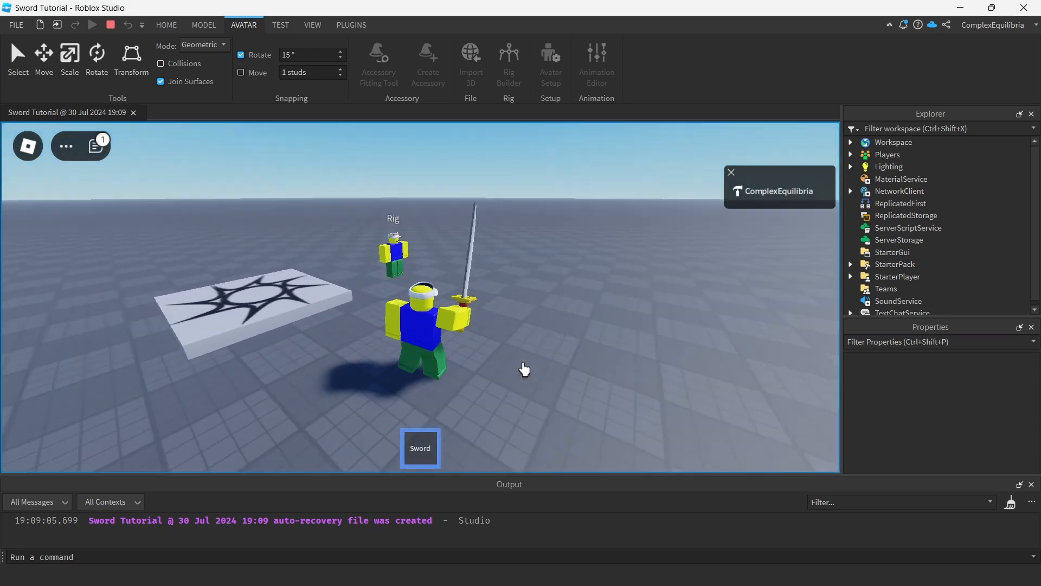
# Walk the character up to the Rig and strike it with the Sword to test the damage script.
pyautogui.press('w')
pyautogui.click(523, 370)
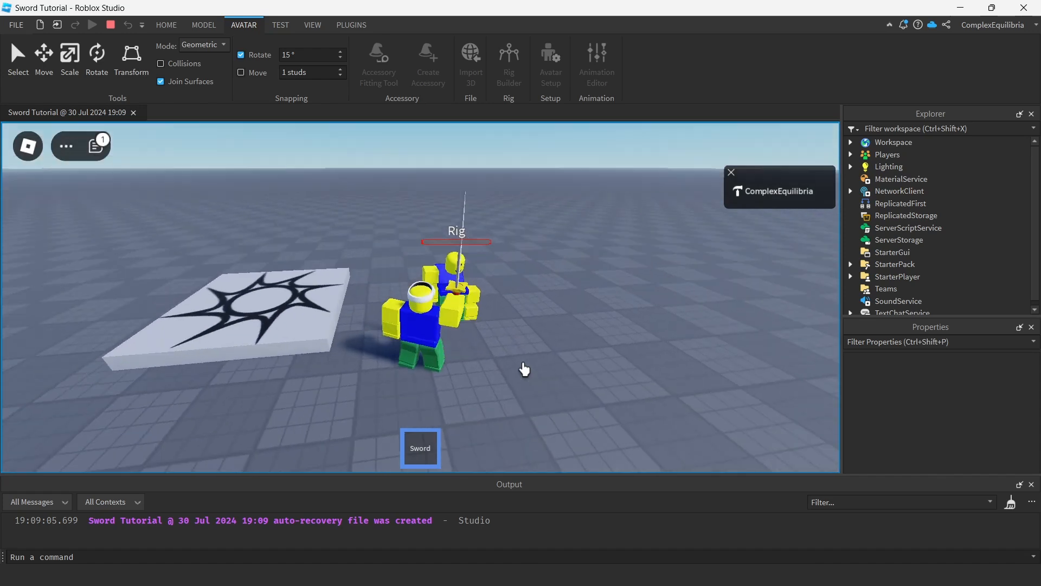
pyautogui.click(524, 369)
pyautogui.click(525, 369)
pyautogui.press('w')
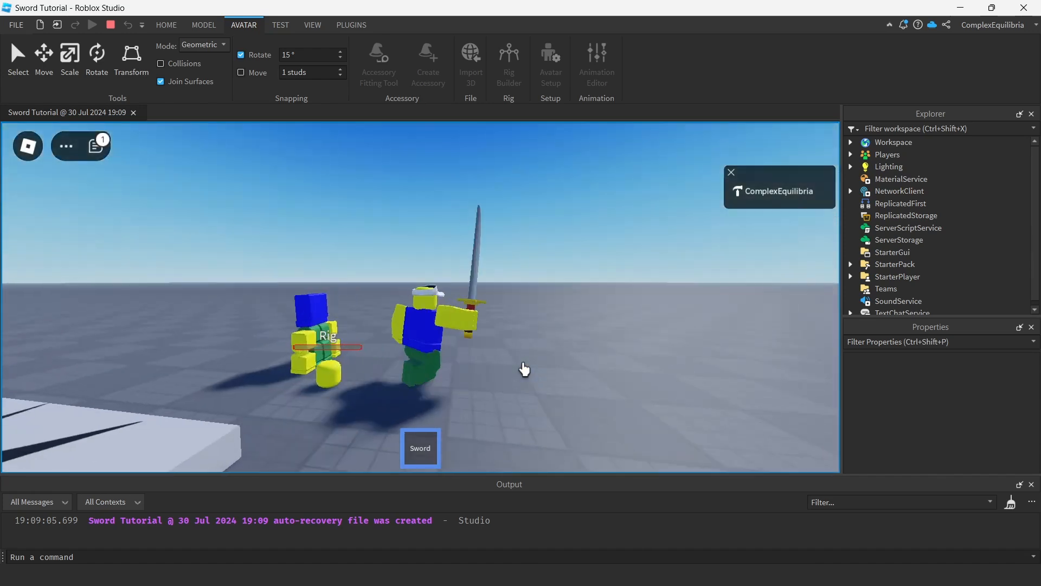